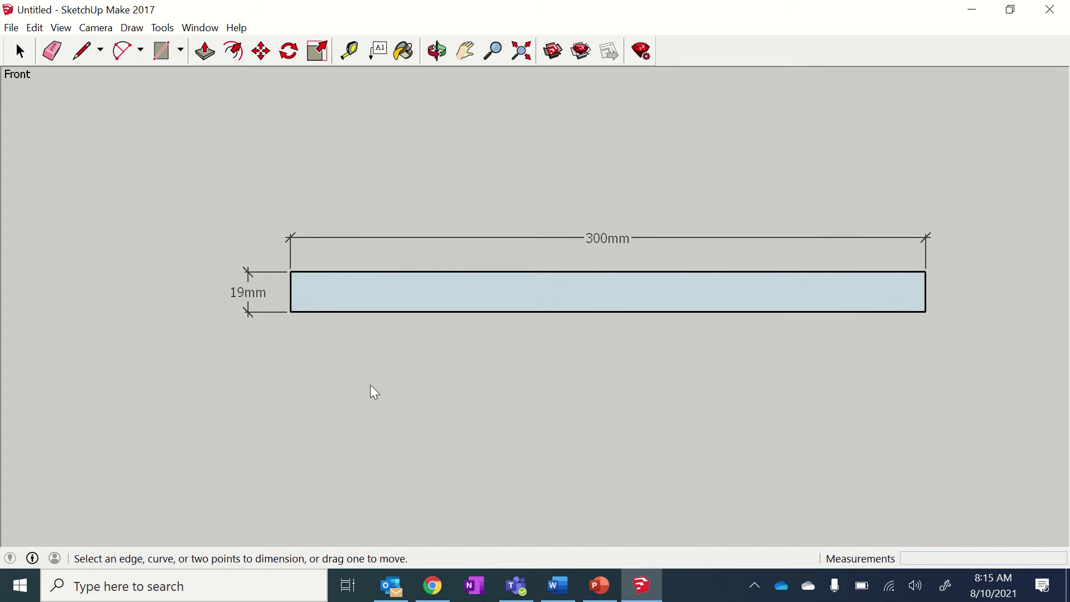
# - Bring the Word job sheet with the footstool reference drawings to the front
pyautogui.click(557, 585)
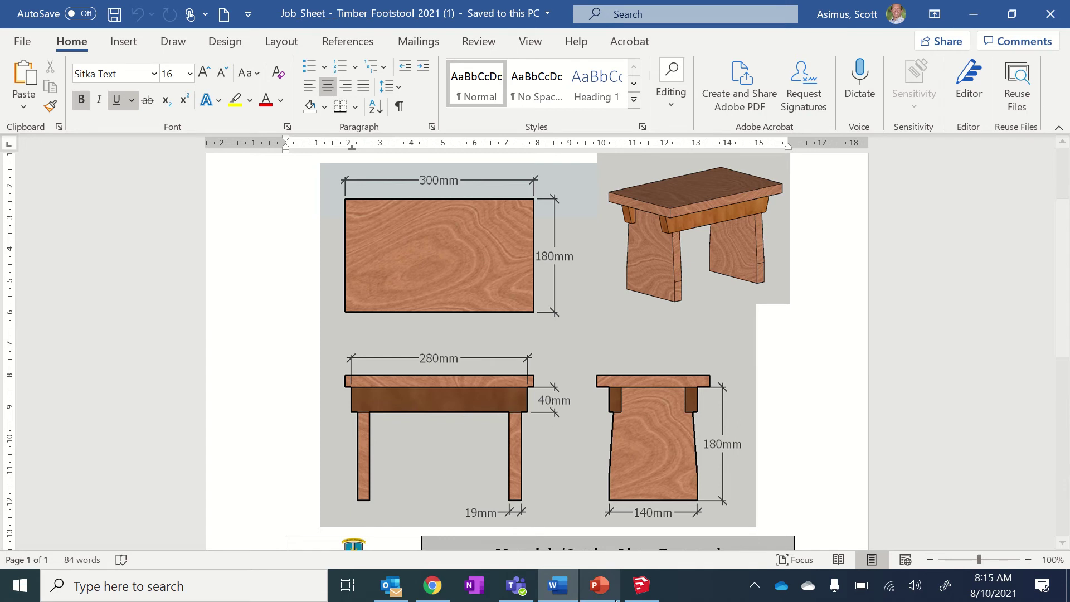
# - Return to the SketchUp front view showing the dimensioned 300mm by 19mm top
pyautogui.click(642, 586)
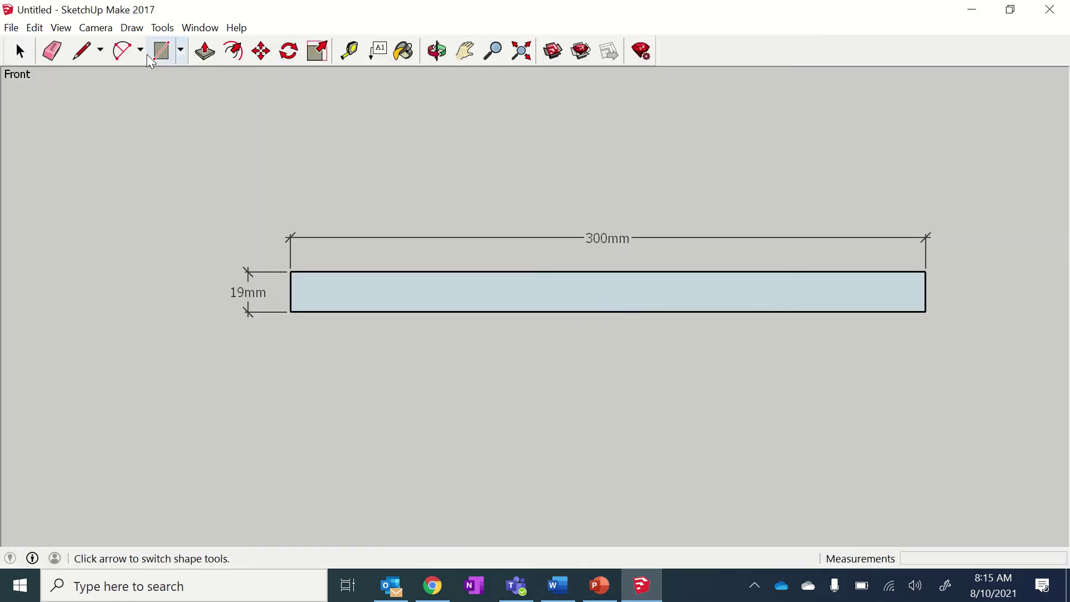
# - Draw a 40mm line down from the top's bottom midpoint and close the right 140mm rail face
pyautogui.click(82, 50)
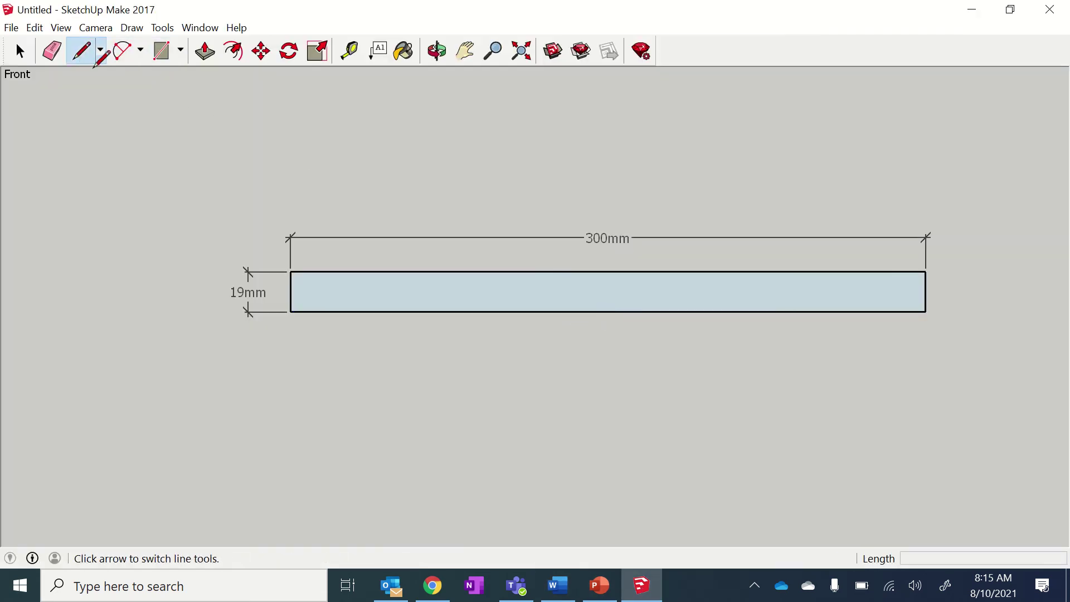
pyautogui.click(608, 311)
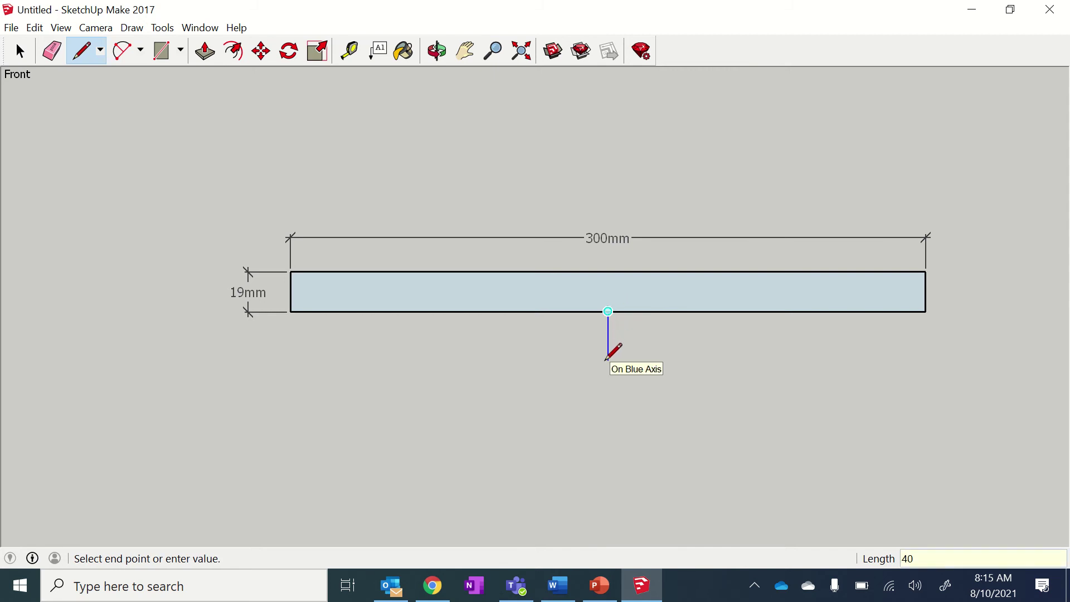
pyautogui.press('Return')
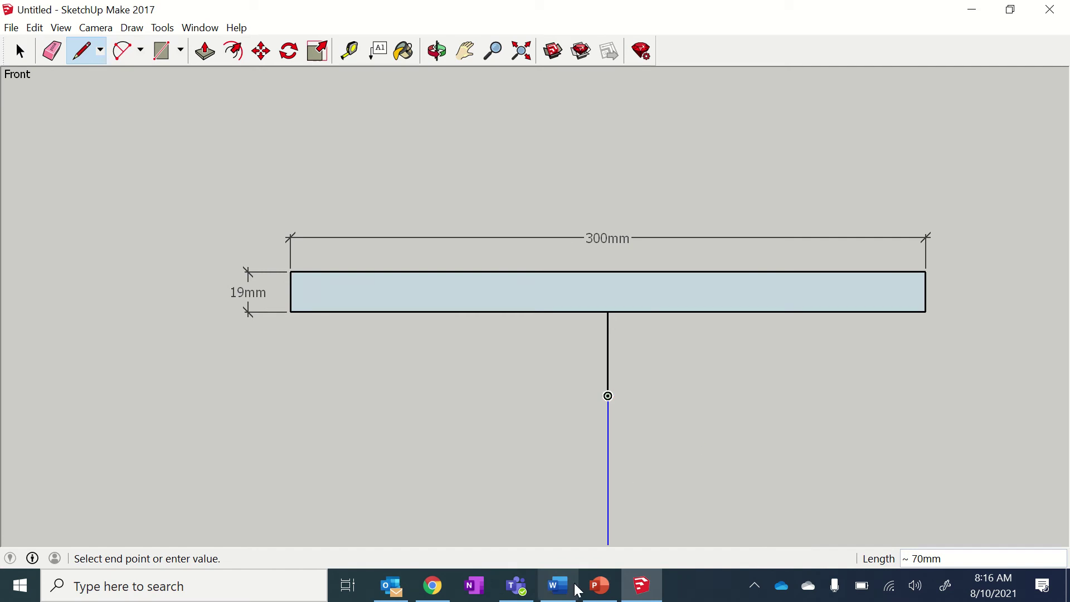
pyautogui.click(556, 587)
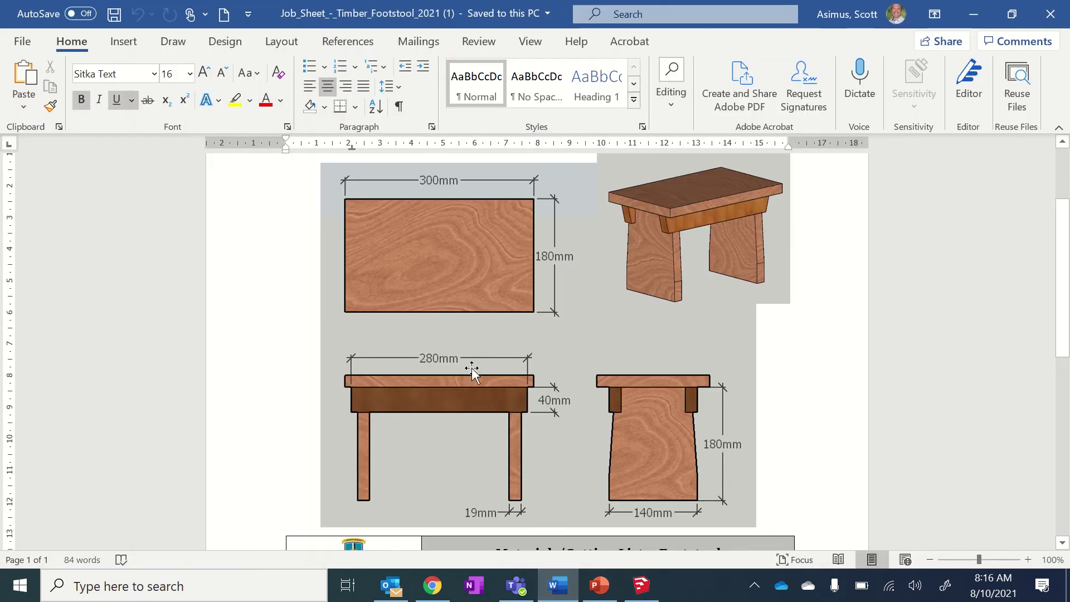
pyautogui.click(641, 585)
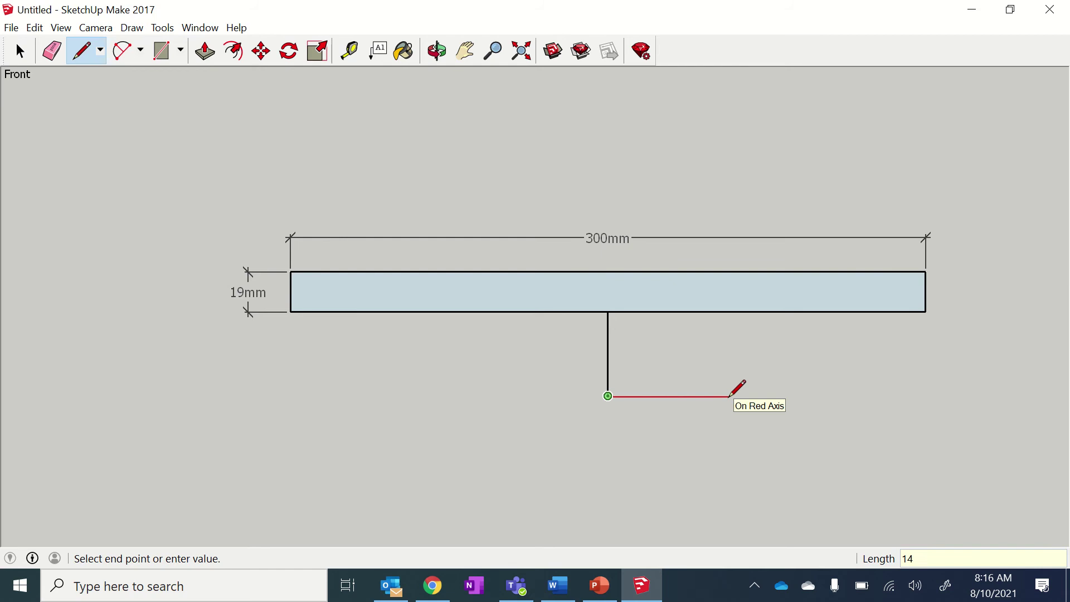
pyautogui.write('140')
pyautogui.press('Return')
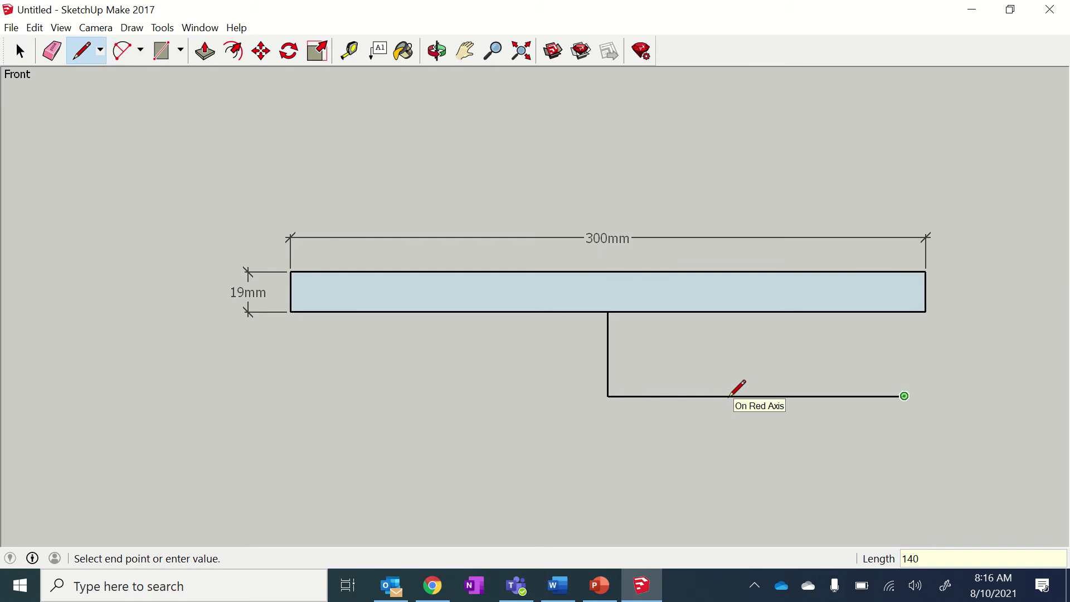
pyautogui.click(904, 311)
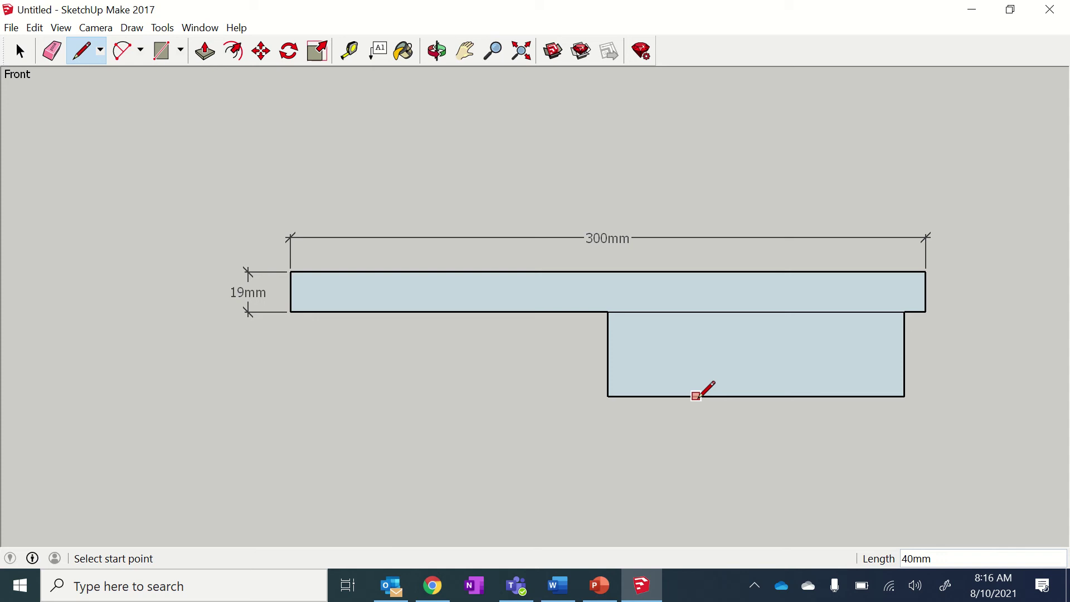
# - Draw a 140mm line left from the rail's bottom and close the left rail face
pyautogui.click(608, 396)
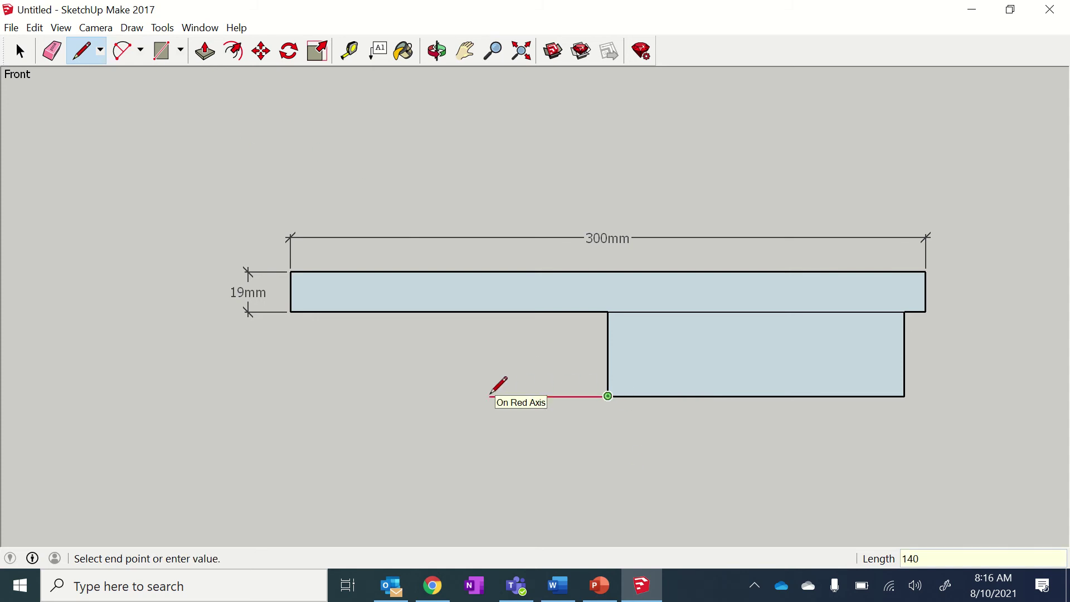
pyautogui.press('Return')
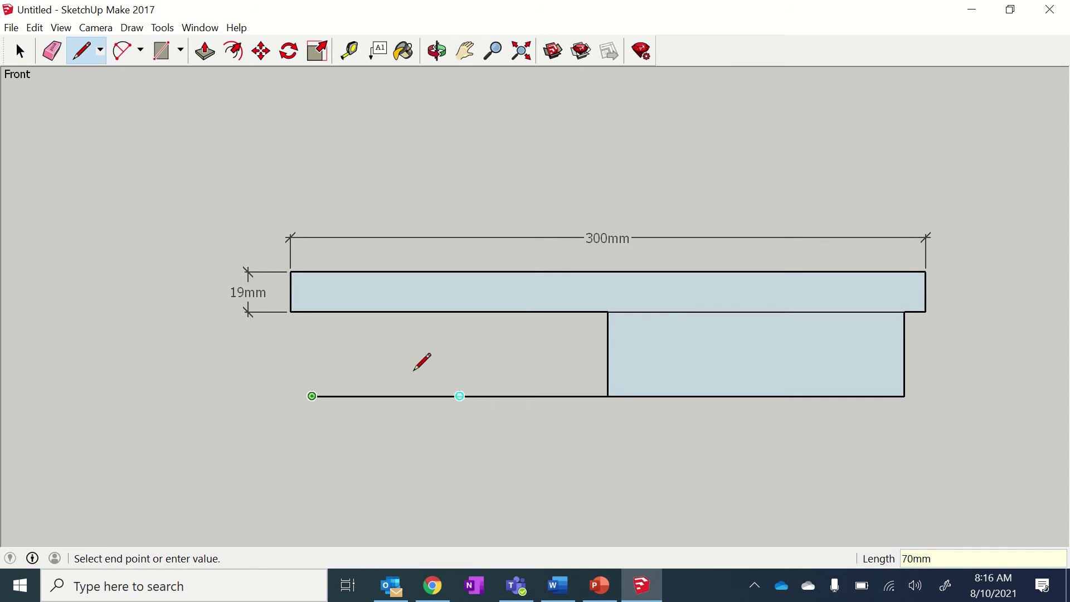
pyautogui.click(317, 309)
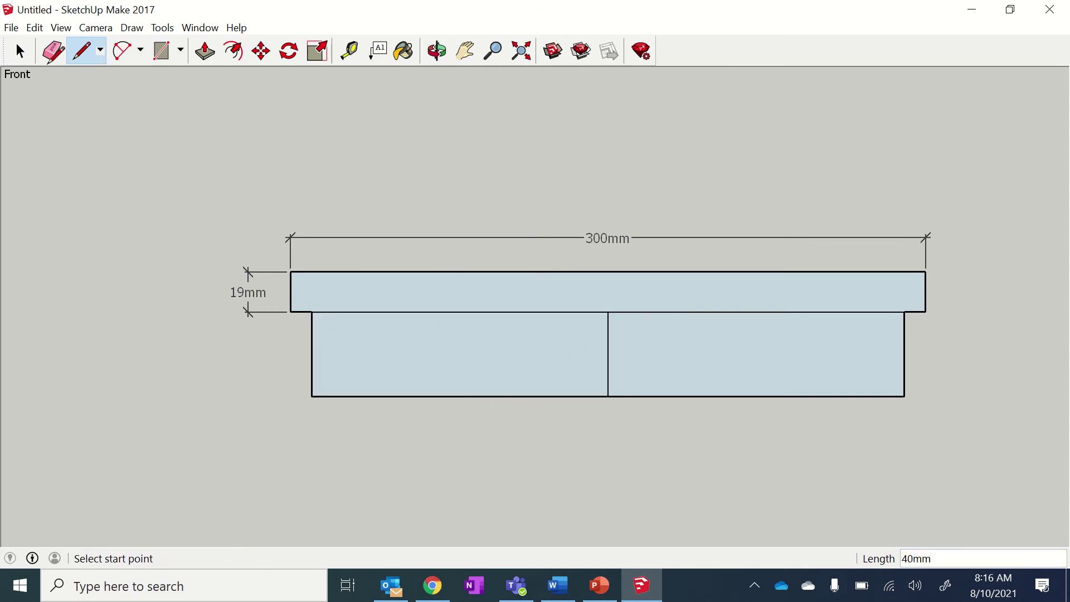
# - Erase the rail's middle edge and draw a slanted line from 10mm along the bottom to the upper-left corner
pyautogui.click(53, 53)
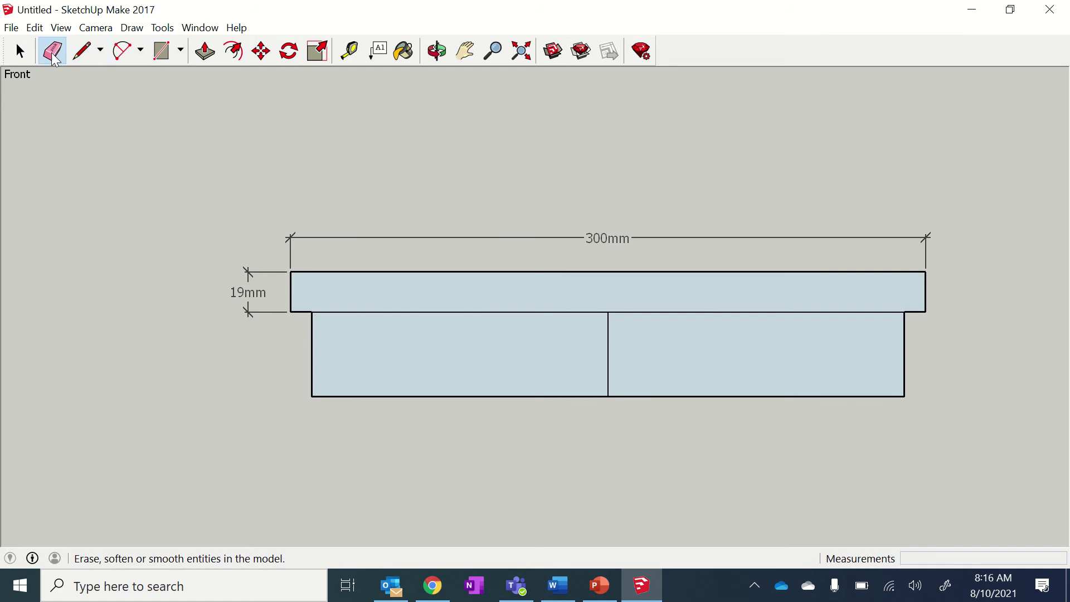
pyautogui.click(611, 344)
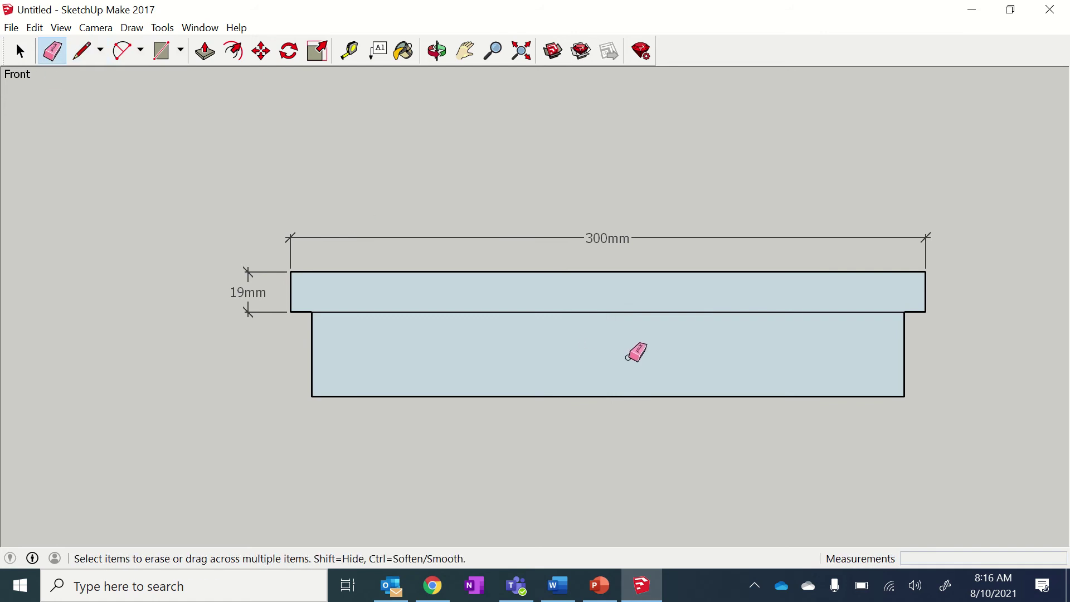
pyautogui.click(83, 58)
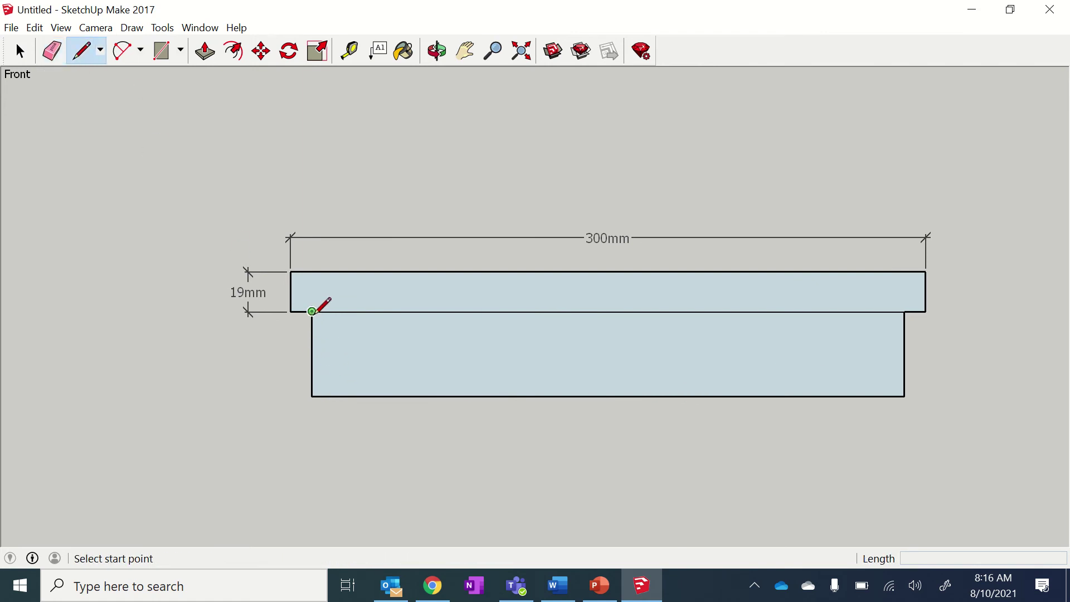
pyautogui.click(312, 396)
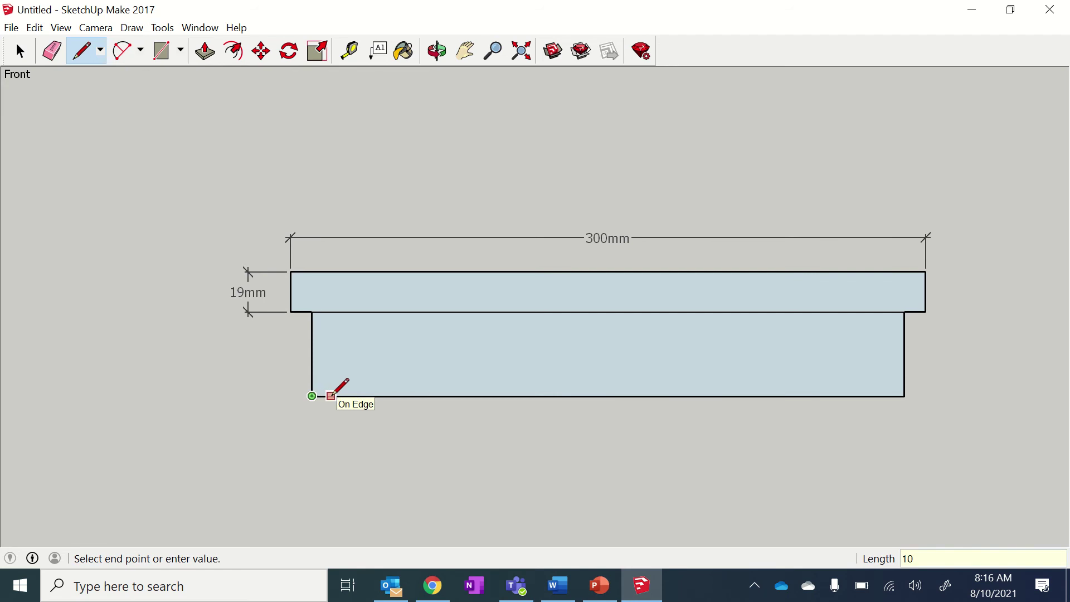
pyautogui.press('Escape')
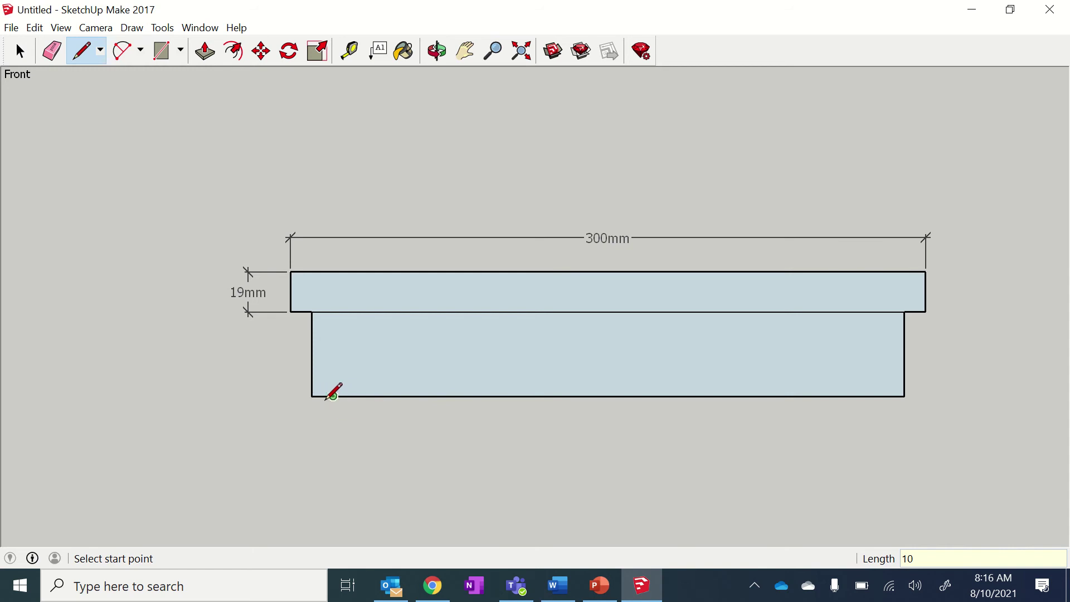
pyautogui.click(333, 395)
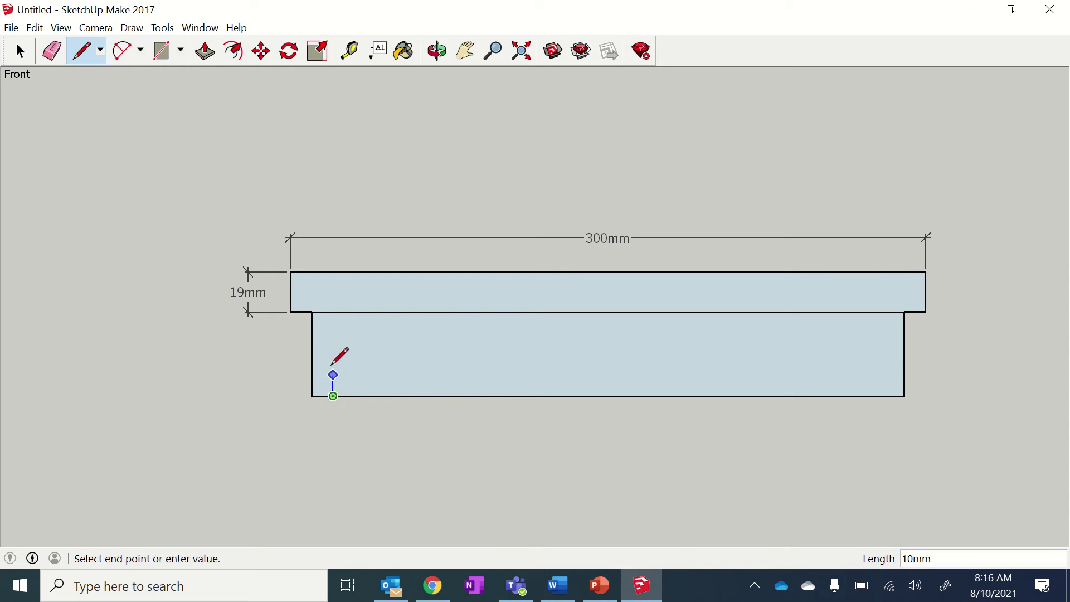
pyautogui.click(312, 311)
# - Dimension the 10mm left taper offset with its label Outside Start, and erase the old left corner edges
pyautogui.click(164, 29)
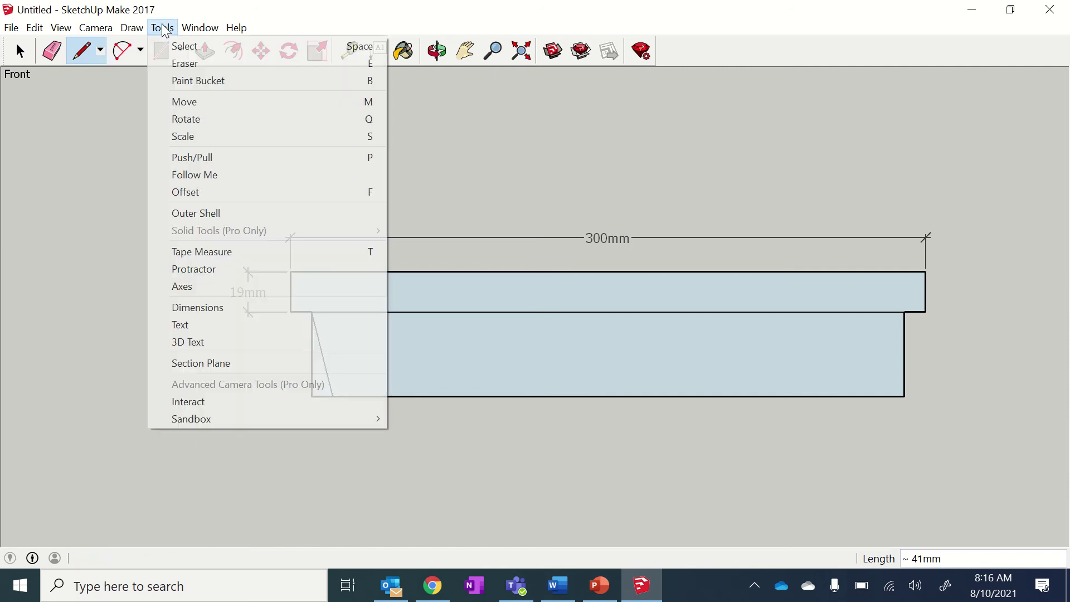
pyautogui.click(208, 302)
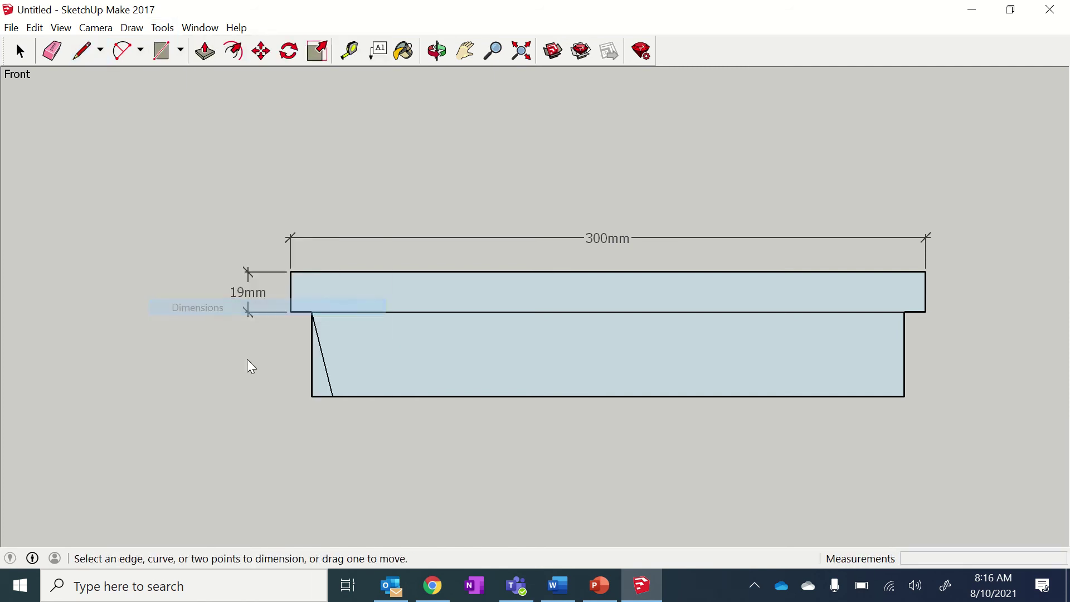
pyautogui.click(312, 396)
pyautogui.click(334, 397)
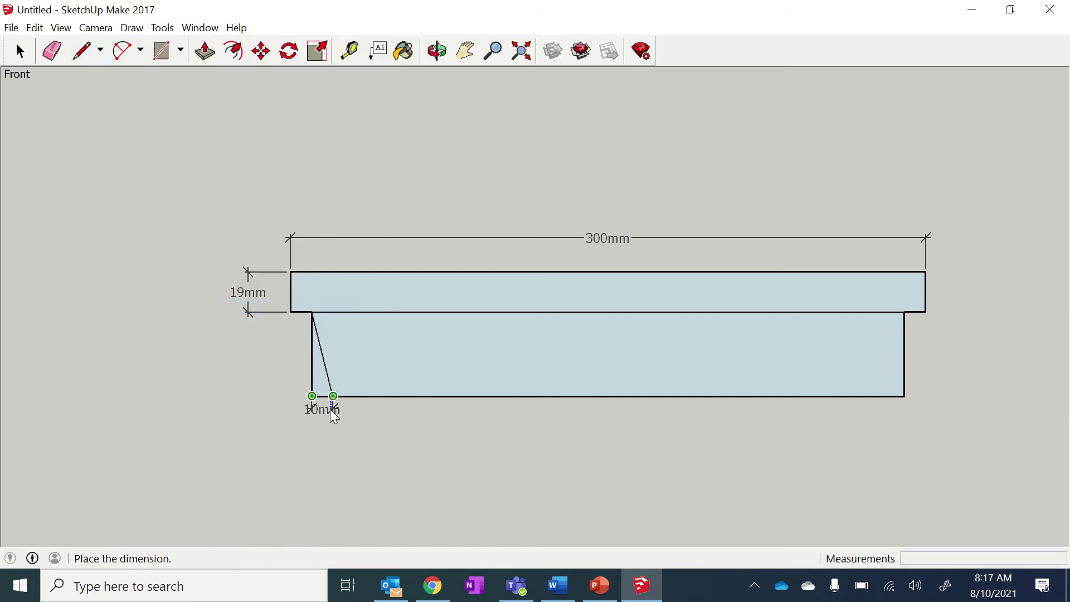
pyautogui.click(334, 422)
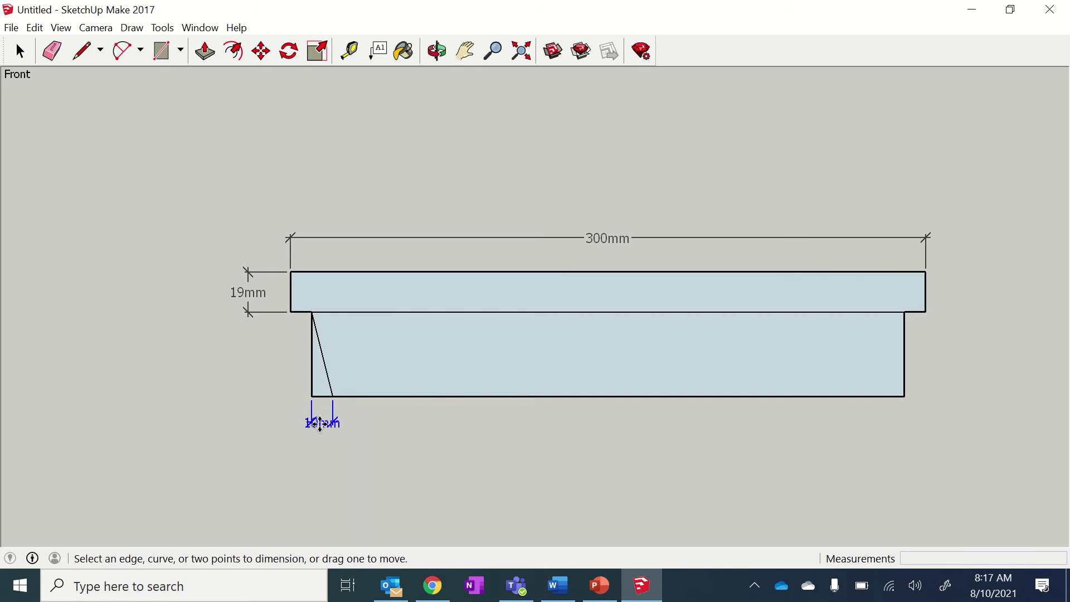
pyautogui.rightClick(320, 423)
pyautogui.moveTo(397, 507)
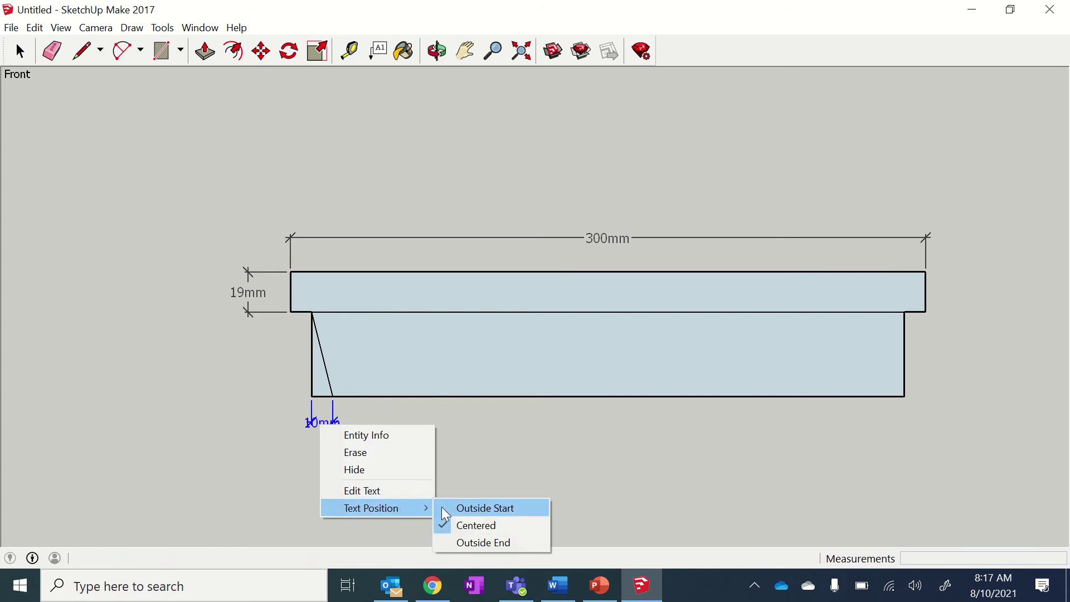
pyautogui.click(451, 507)
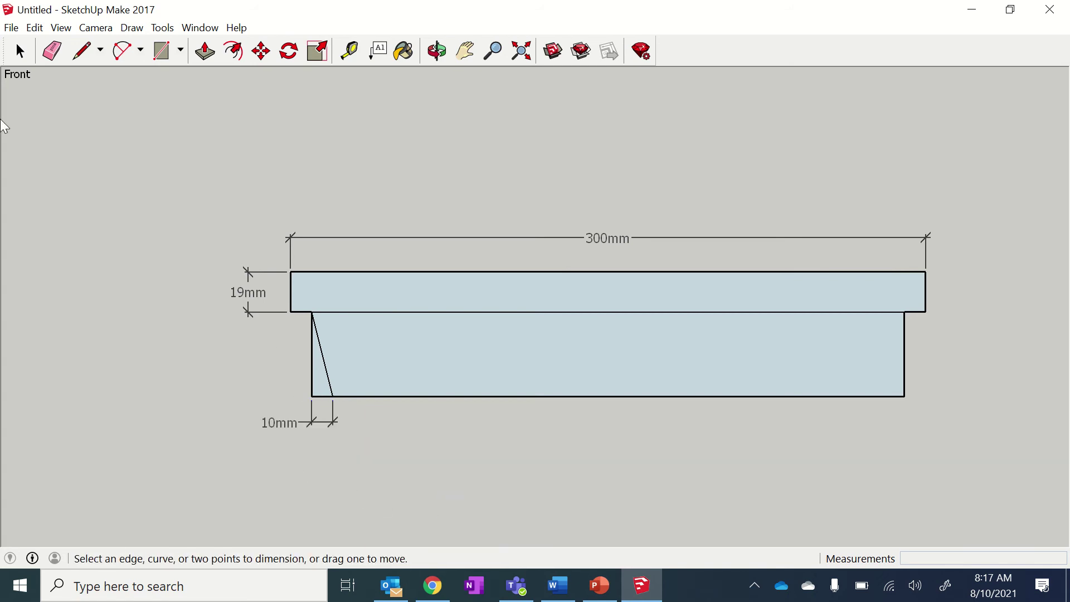
pyautogui.click(52, 51)
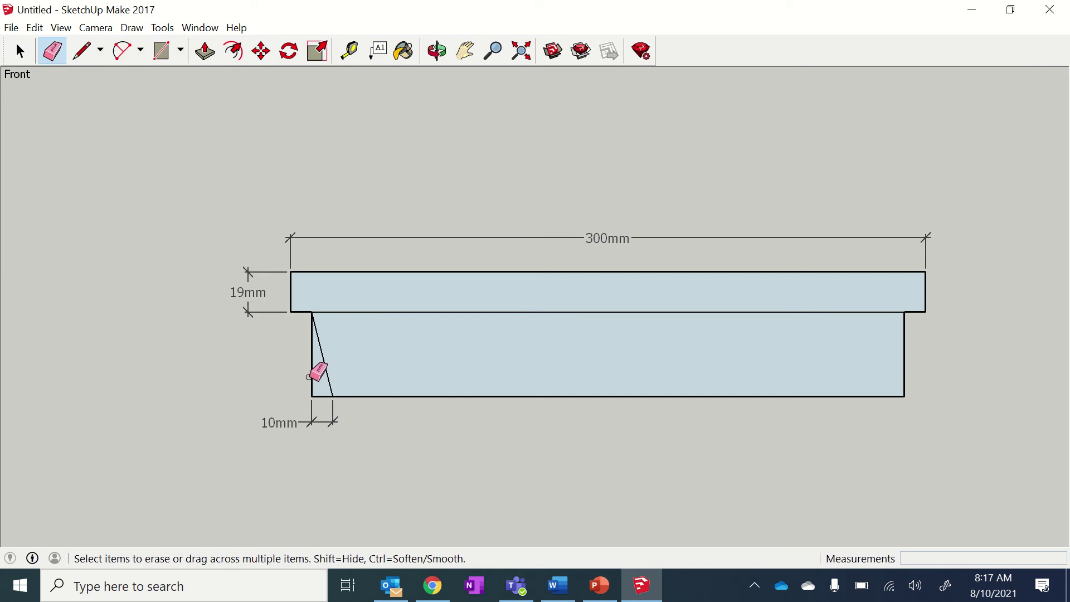
pyautogui.moveTo(308, 376)
pyautogui.mouseDown()
pyautogui.moveTo(327, 382)
pyautogui.moveTo(331, 405)
pyautogui.mouseUp()
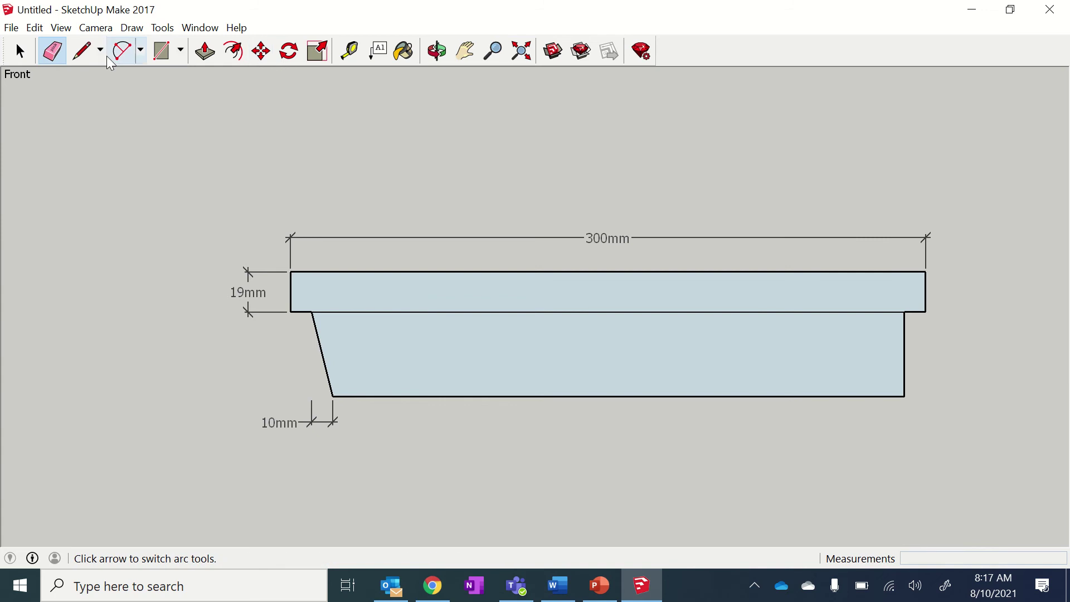
# - Draw the right taper line from 10mm in along the rail's bottom up to its top-right corner
pyautogui.click(82, 51)
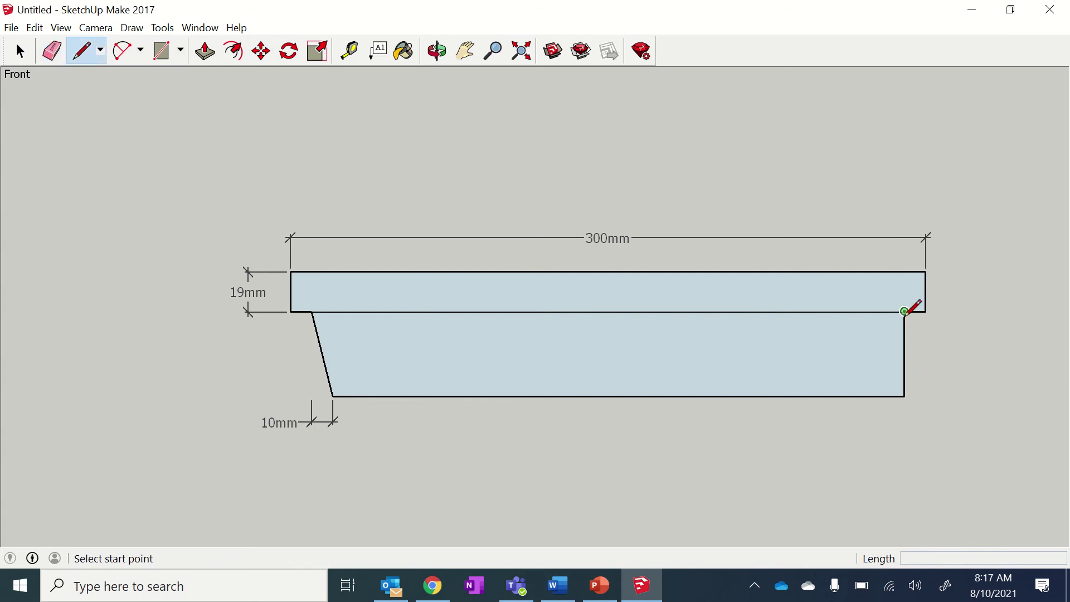
pyautogui.click(903, 396)
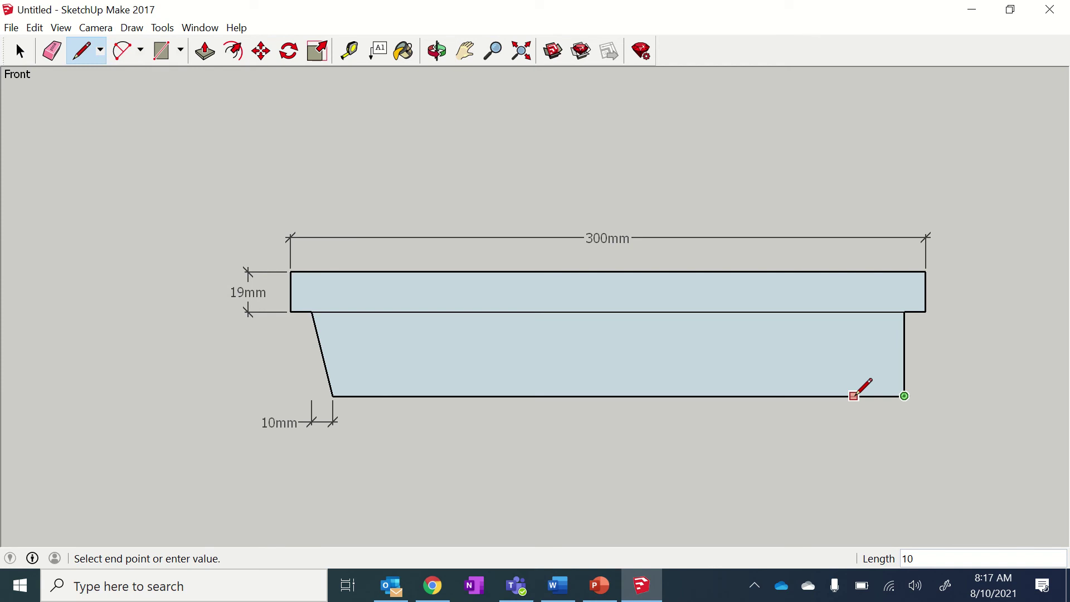
pyautogui.press('Escape')
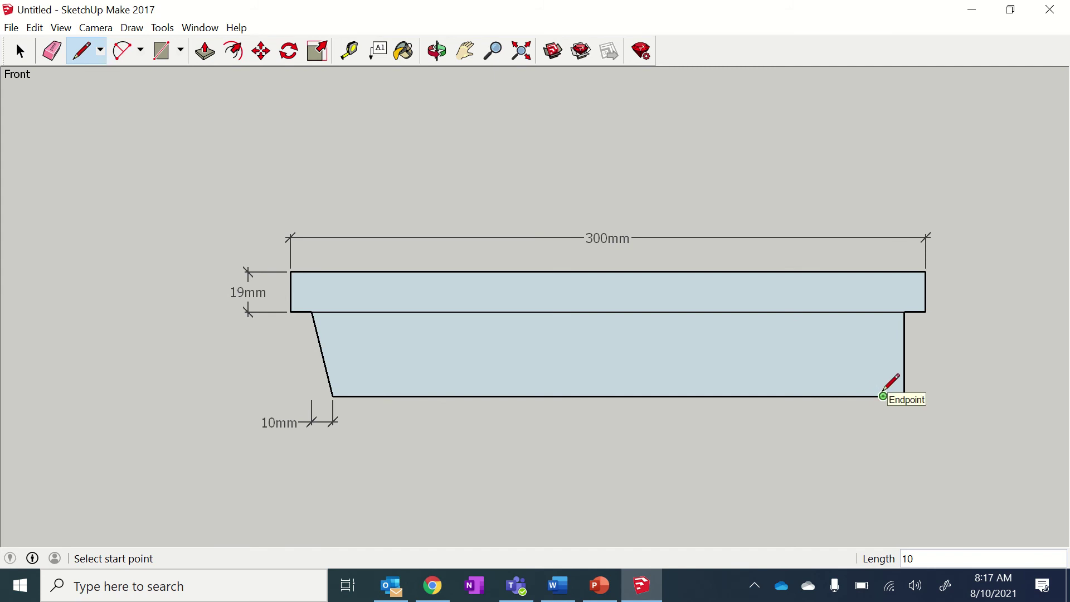
pyautogui.click(882, 397)
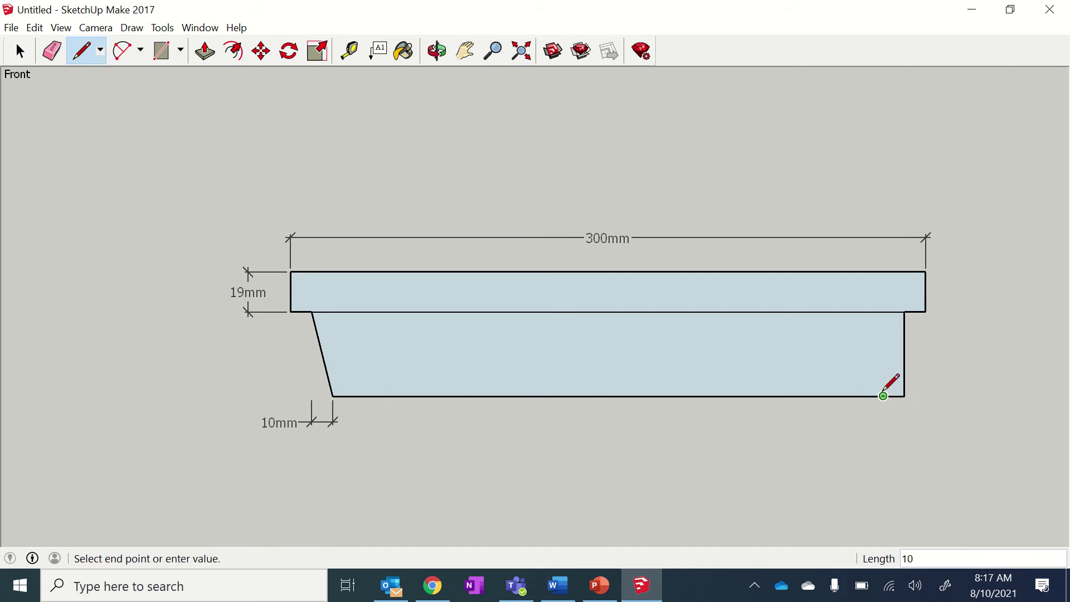
pyautogui.click(904, 310)
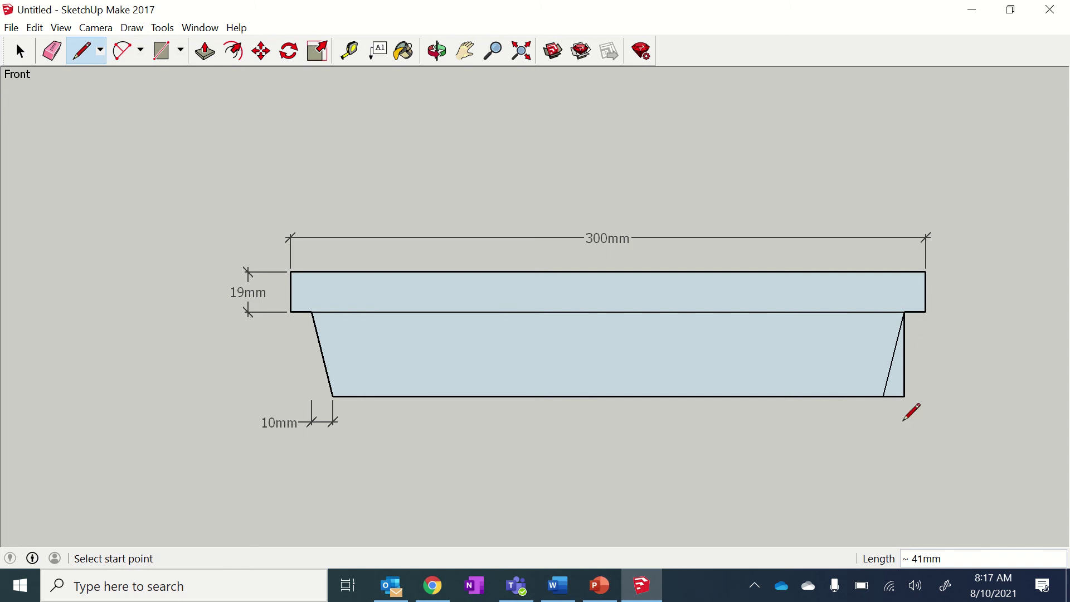
# - Add a 10mm dimension for the right taper offset with its label placed outside
pyautogui.click(160, 29)
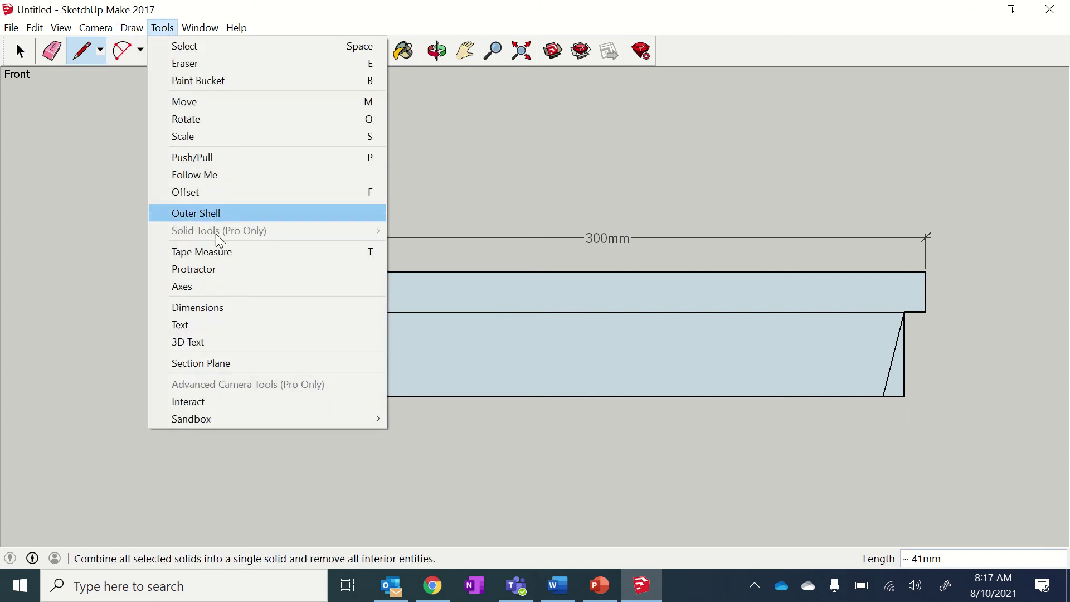
pyautogui.click(225, 308)
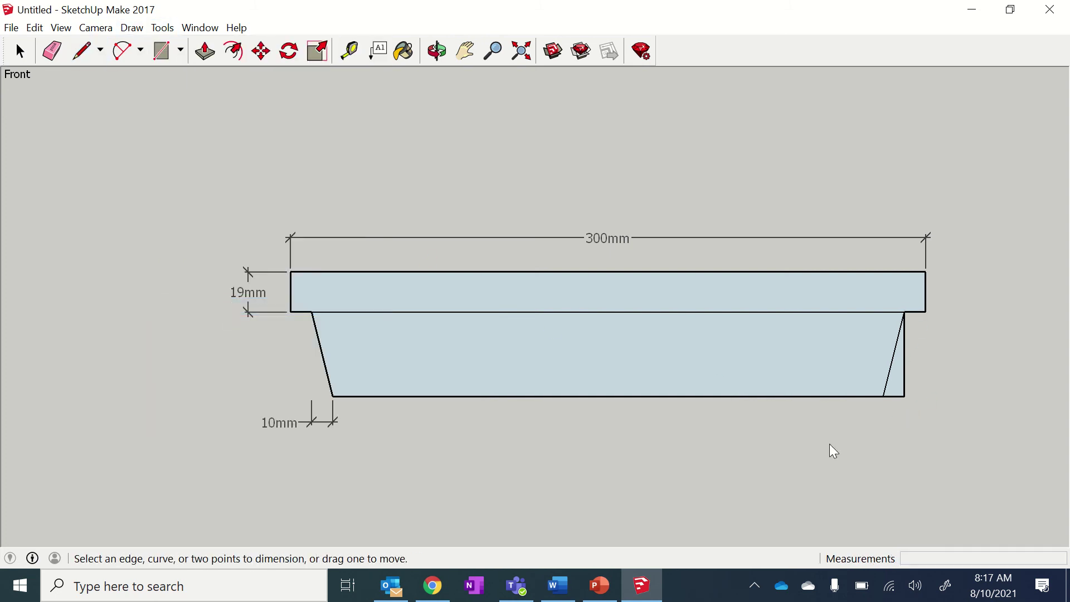
pyautogui.click(884, 396)
pyautogui.click(905, 396)
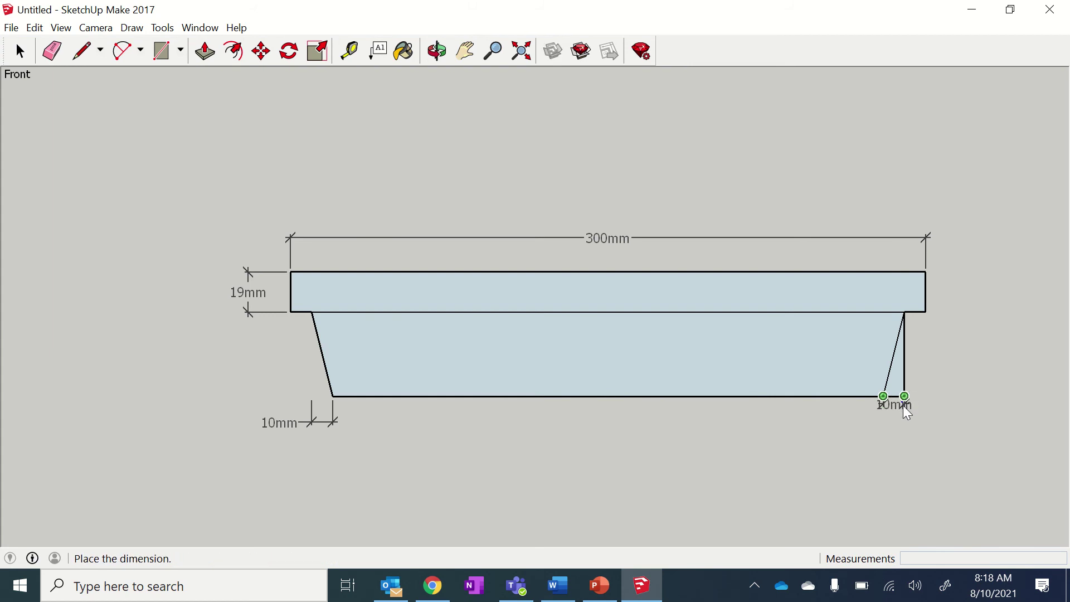
pyautogui.click(903, 422)
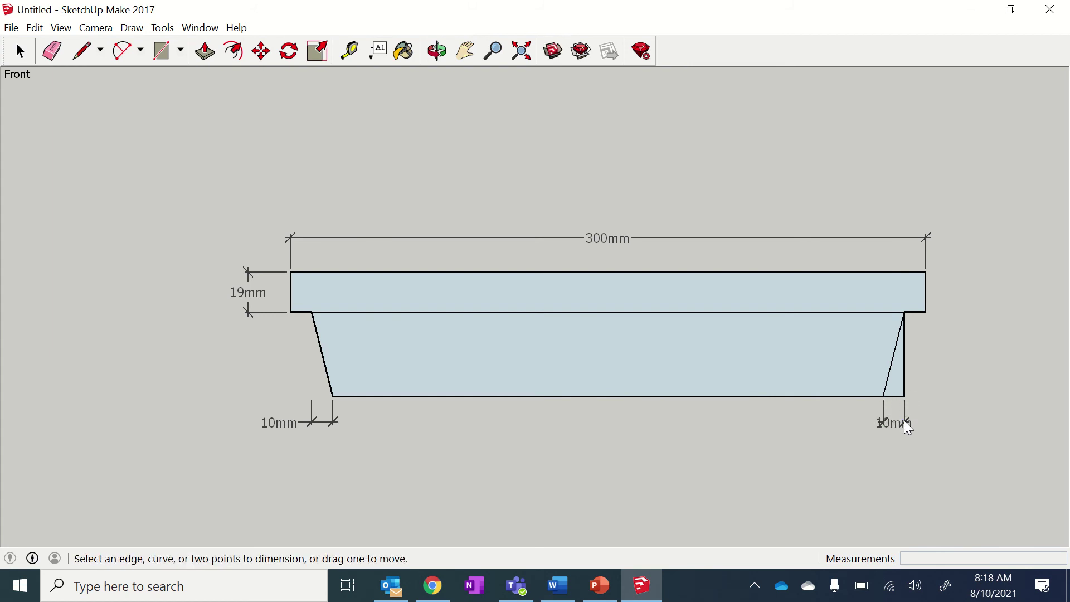
pyautogui.rightClick(891, 422)
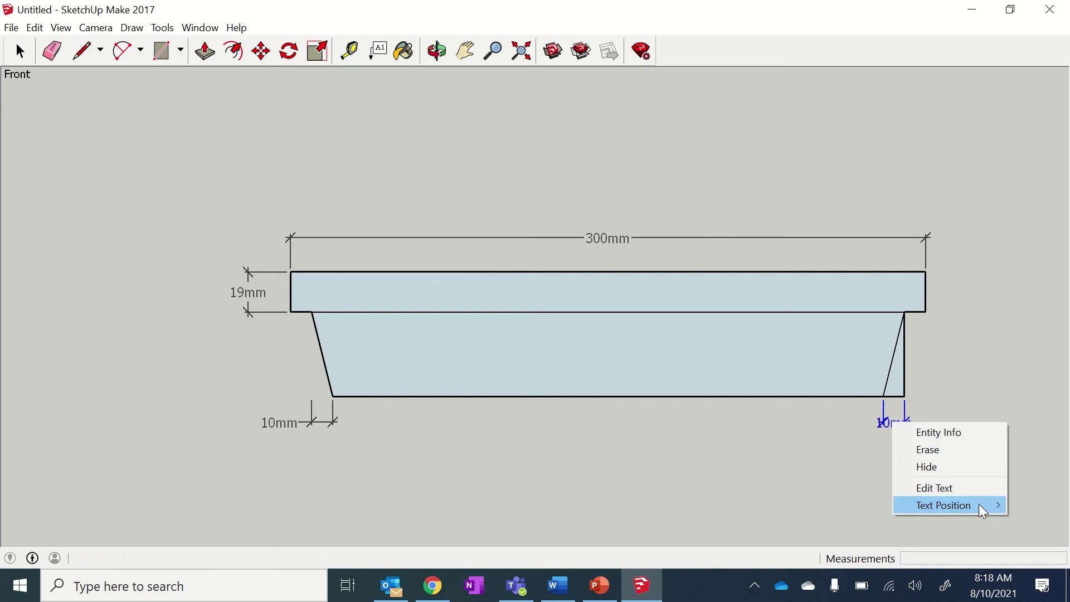
pyautogui.moveTo(978, 505)
pyautogui.click(862, 548)
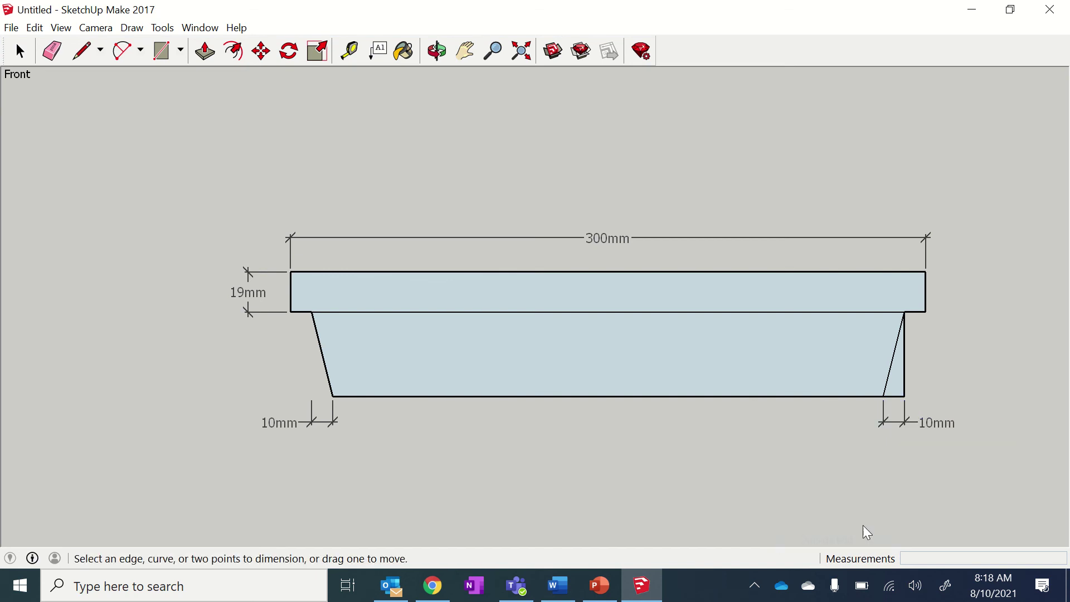
# - Erase the leftover vertical edge and bottom stub at the rail's right end
pyautogui.click(52, 51)
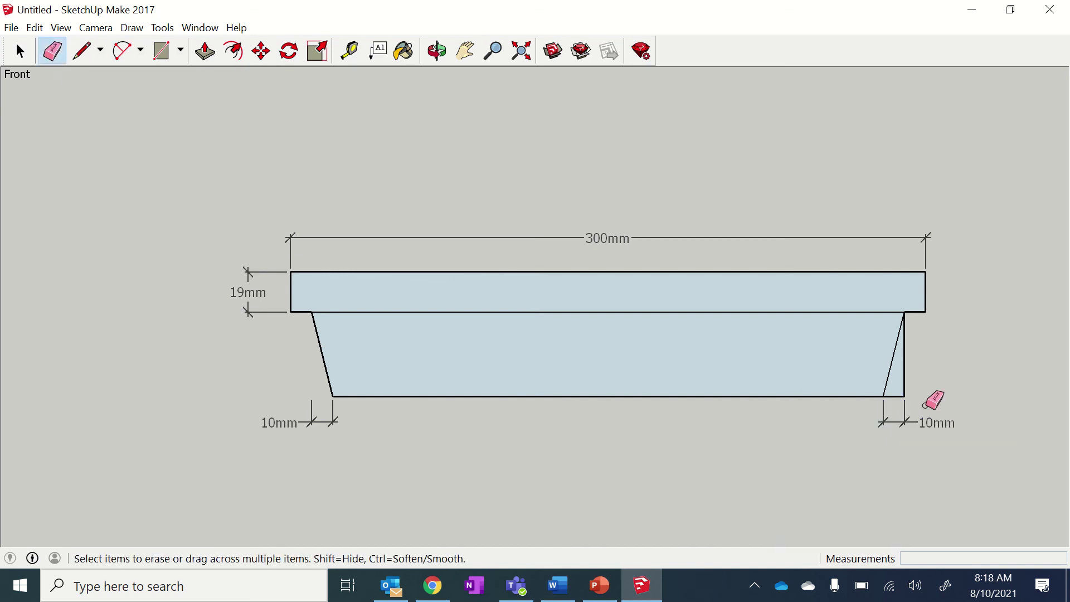
pyautogui.moveTo(904, 359); pyautogui.dragTo(904, 373)
pyautogui.click(893, 397)
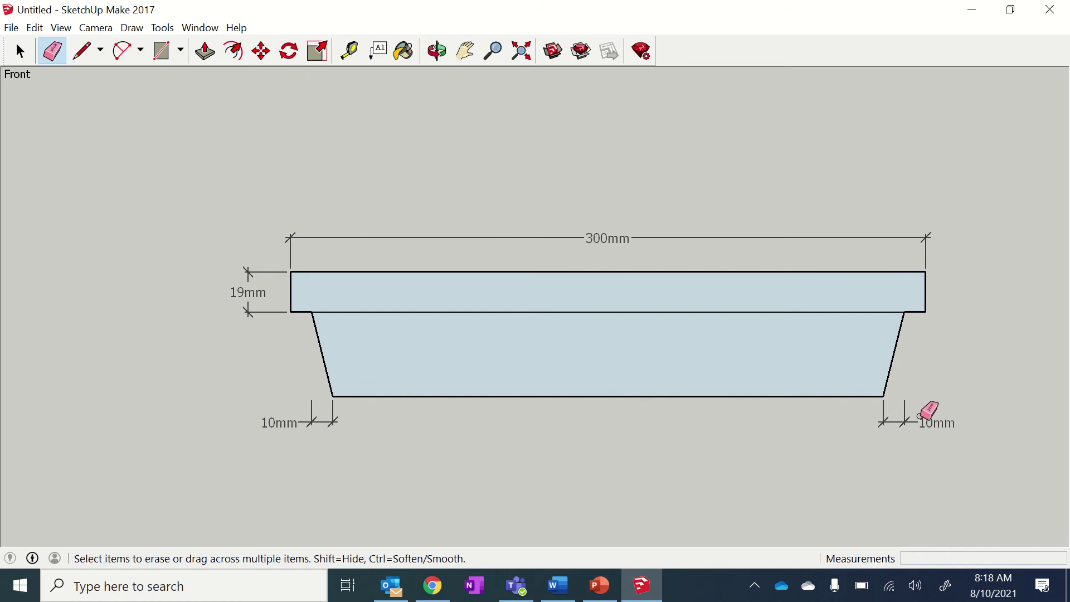
# - Erase the right 10mm dimension, pan the drawing up-left, and bring up the Word job sheet
pyautogui.moveTo(922, 416); pyautogui.dragTo(913, 419)
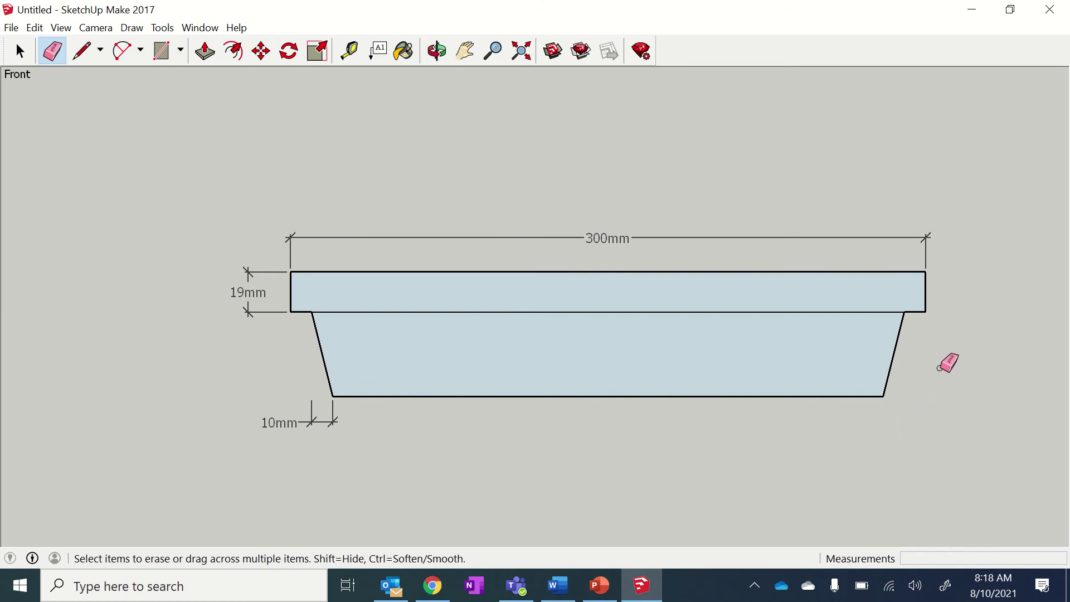
pyautogui.click(468, 53)
pyautogui.moveTo(585, 311)
pyautogui.mouseDown()
pyautogui.moveTo(562, 289)
pyautogui.moveTo(494, 167)
pyautogui.mouseUp()
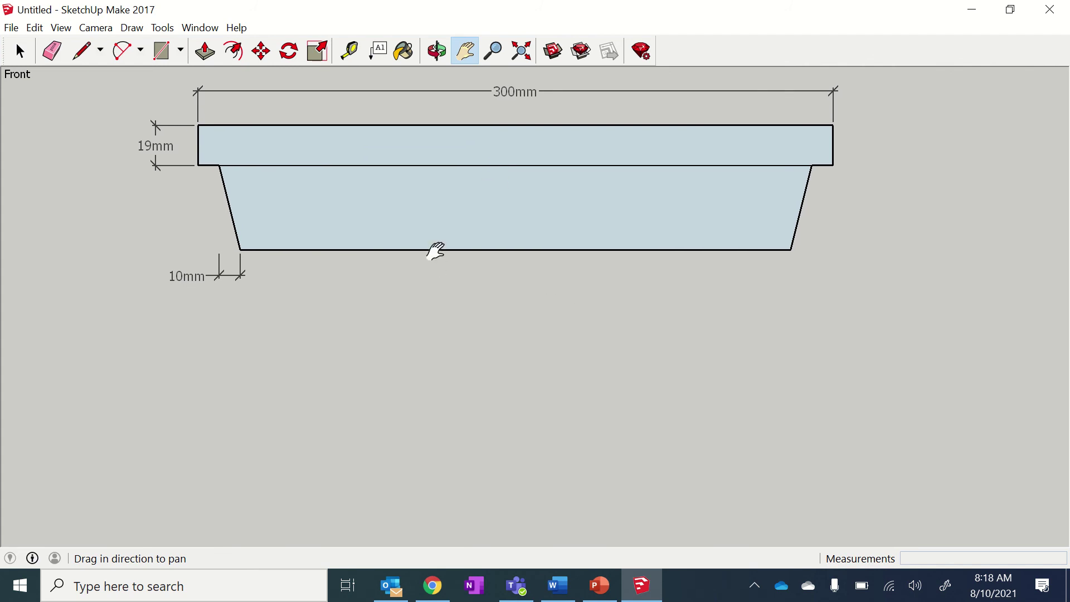
pyautogui.click(558, 585)
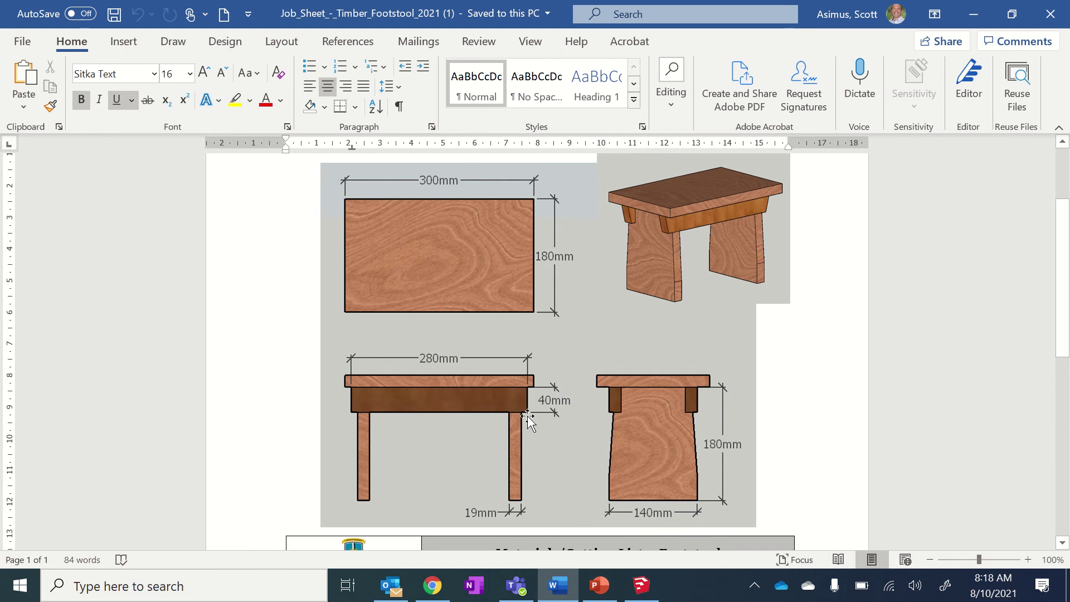
# - Back in SketchUp, draw a line from the rail's bottom-right corner up to the top's underside
pyautogui.click(643, 591)
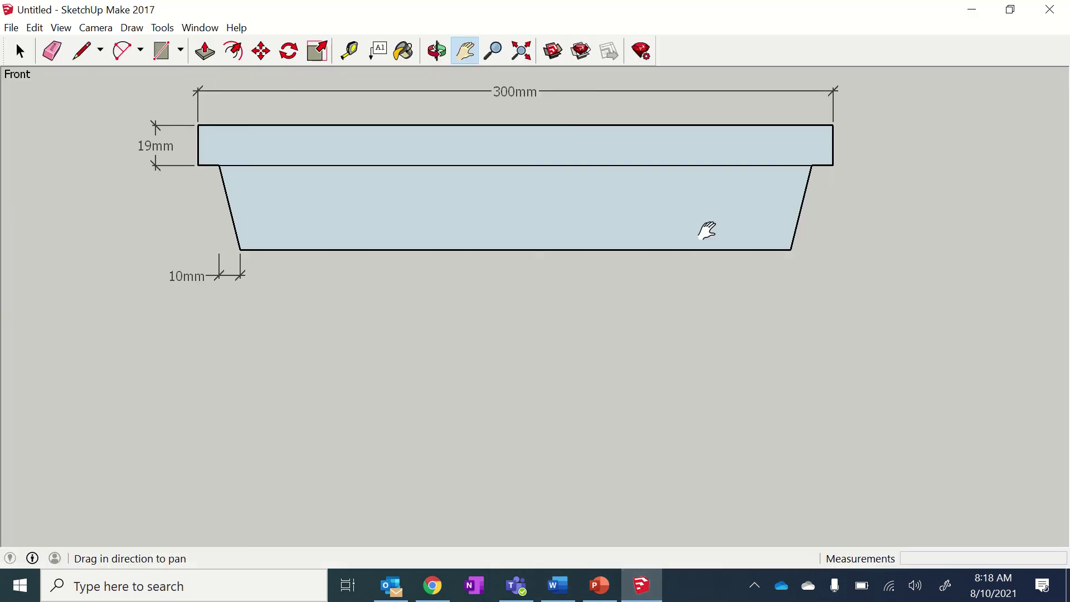
pyautogui.click(83, 53)
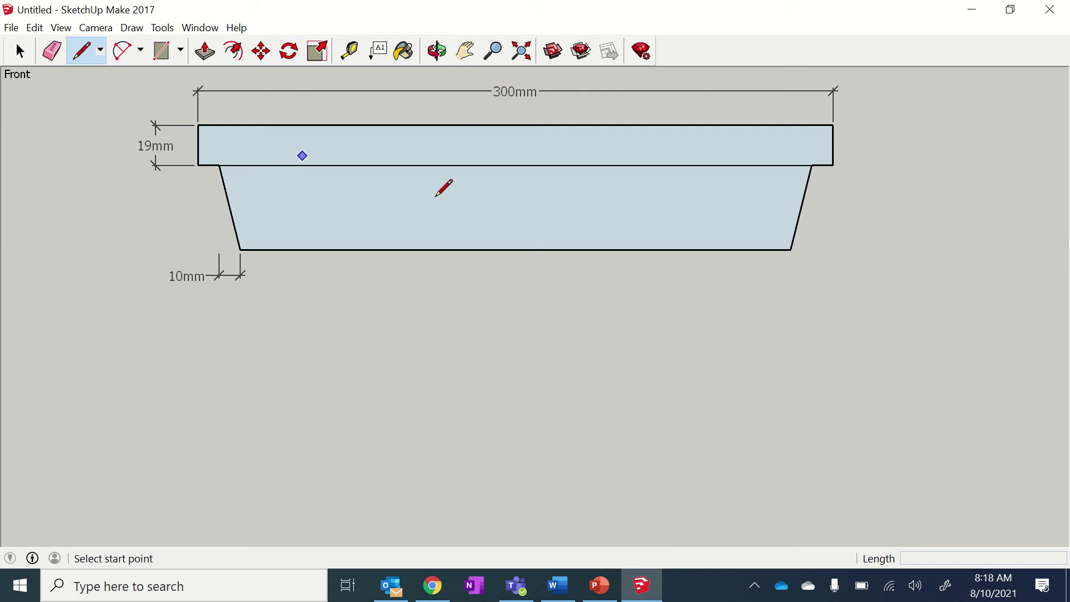
pyautogui.click(791, 249)
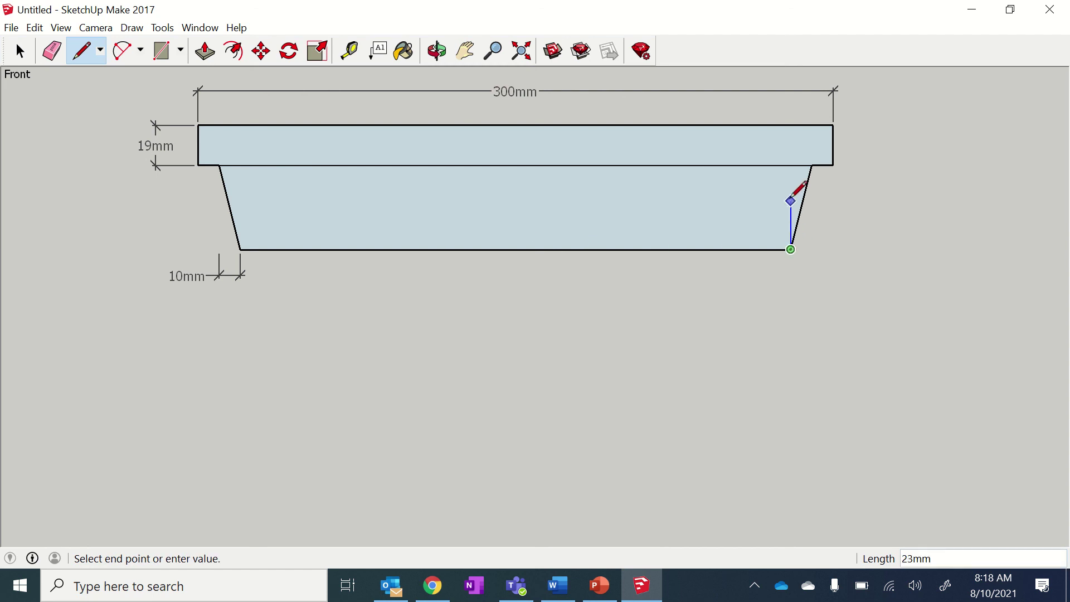
pyautogui.click(791, 165)
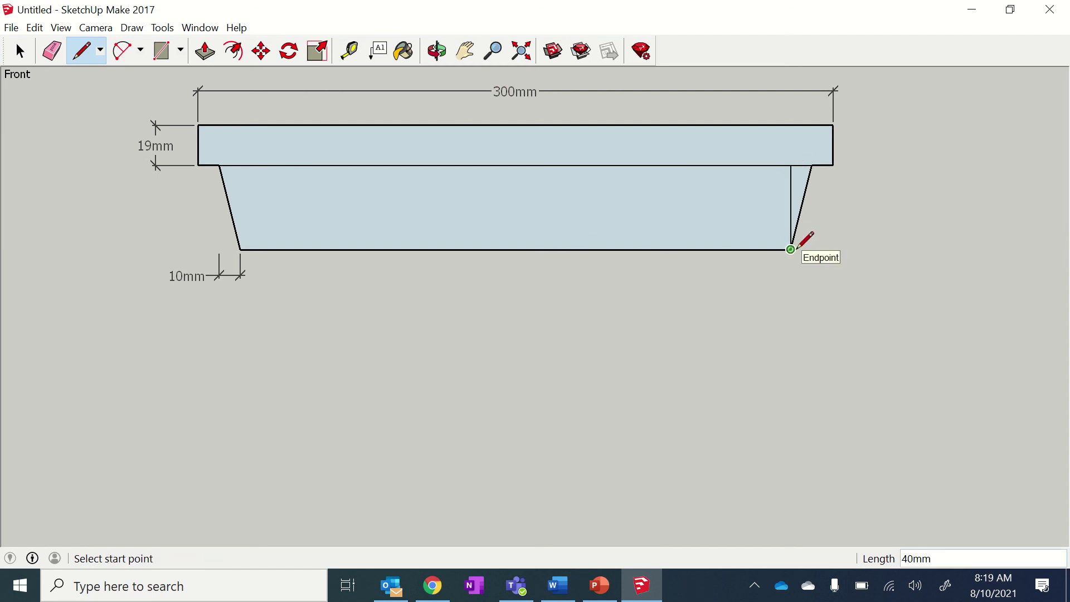
# - Extend the right leg's outer edge 140mm below the rail and add its 19mm bottom edge
pyautogui.click(790, 250)
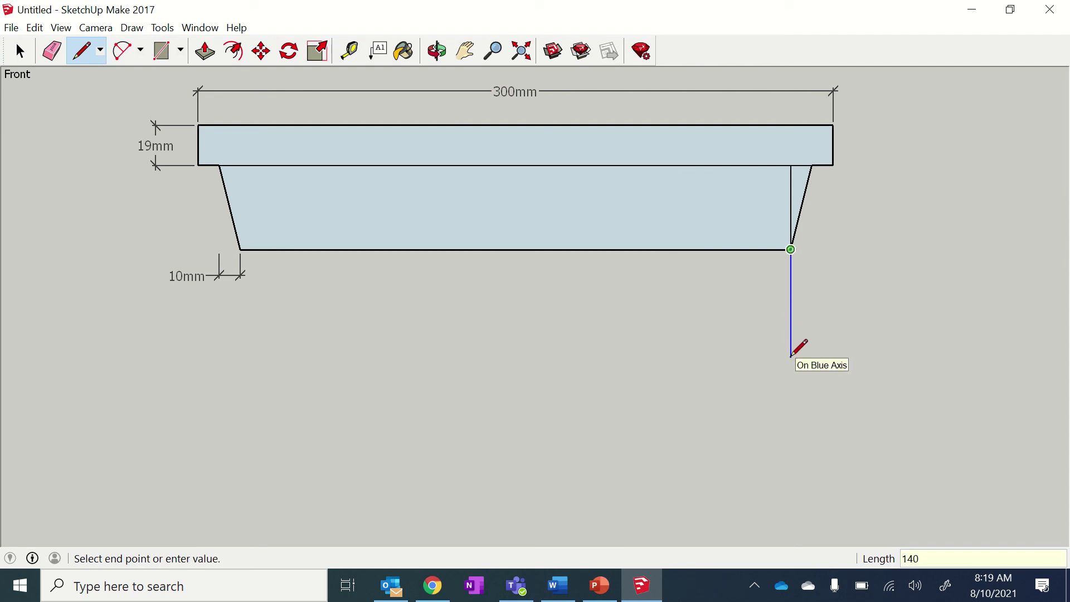
pyautogui.press('Return')
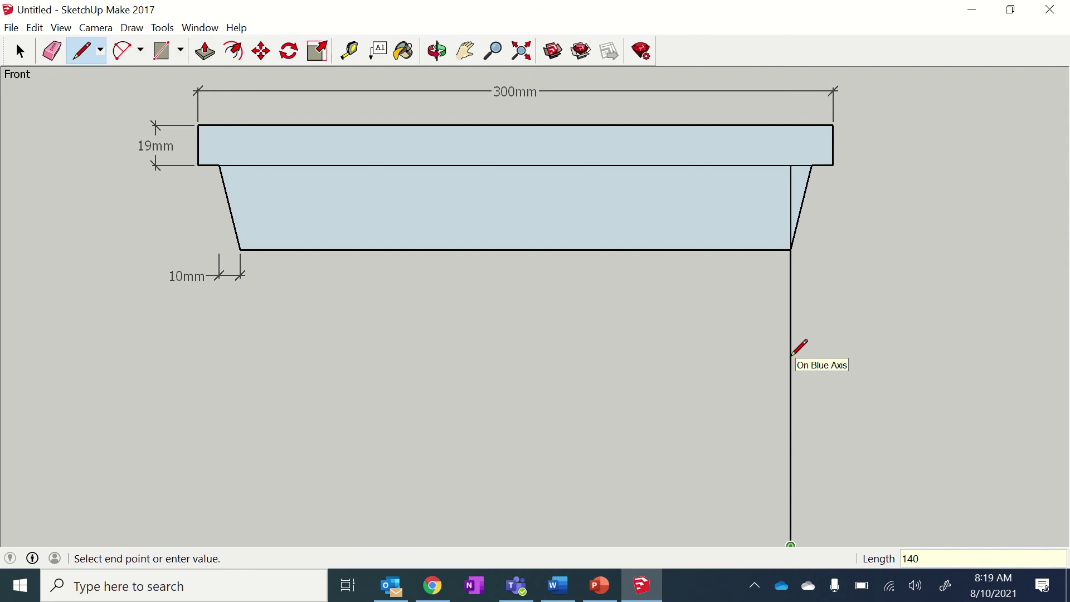
pyautogui.scroll(-2, 792, 360)
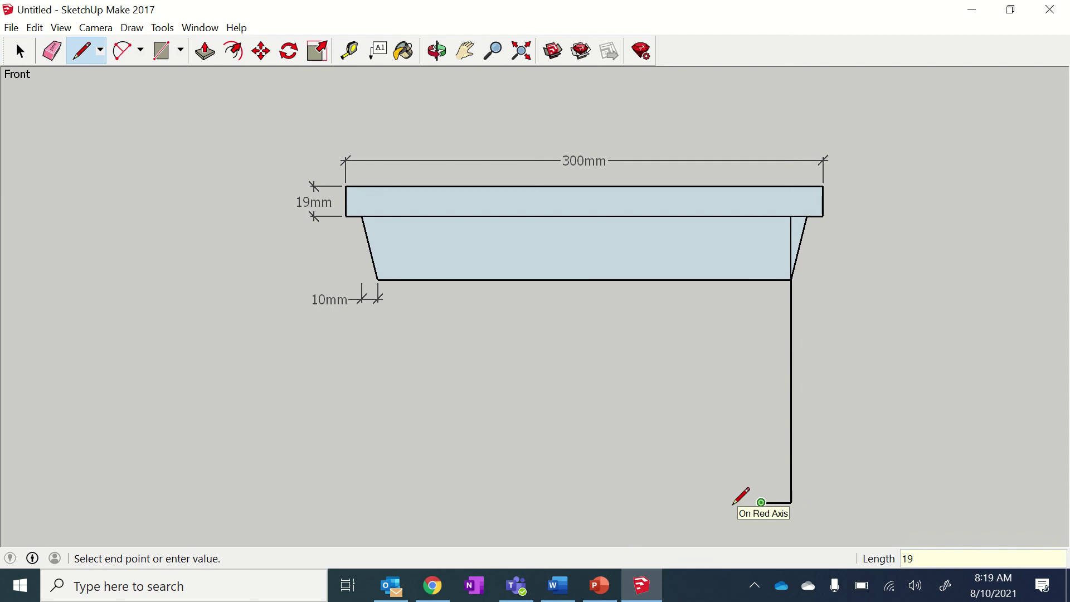
pyautogui.press('Return')
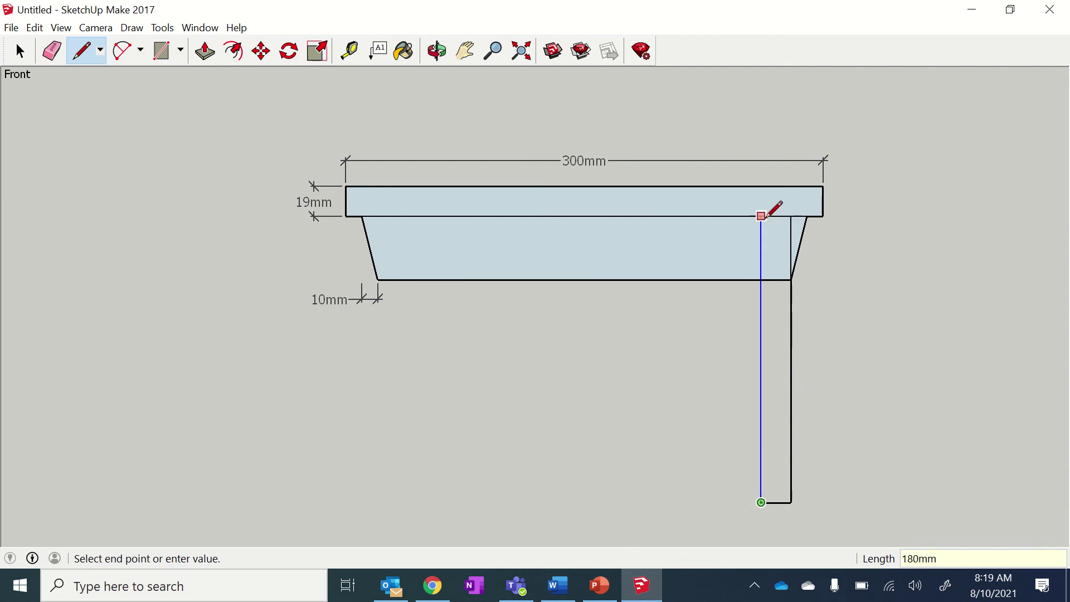
# - Close the right leg at the top's underside, then draw the left leg: 140mm down, 19mm across, back up
pyautogui.click(761, 216)
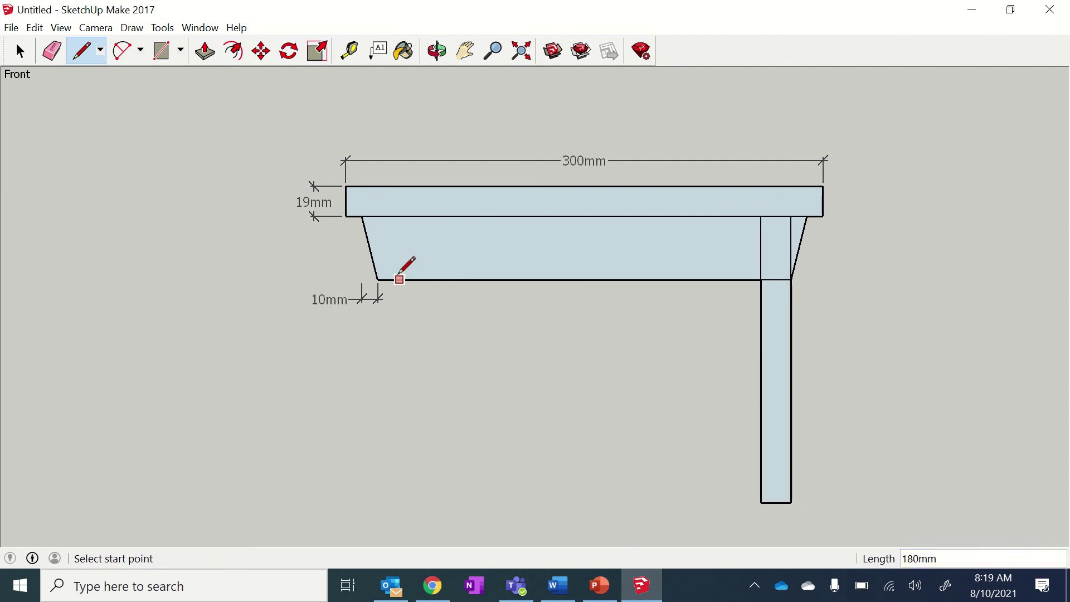
pyautogui.click(378, 279)
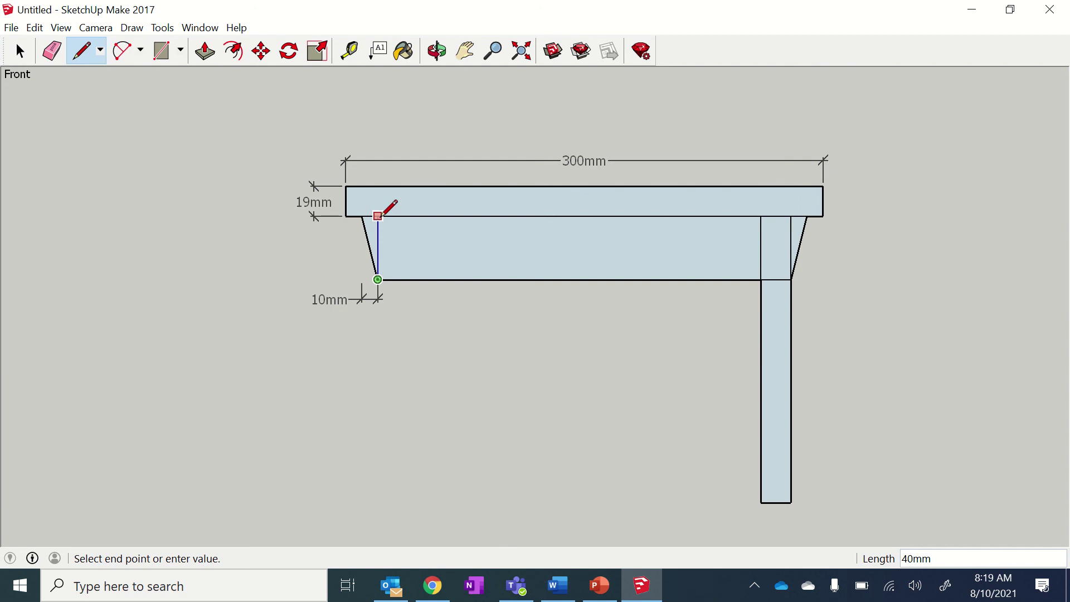
pyautogui.click(378, 216)
pyautogui.click(378, 279)
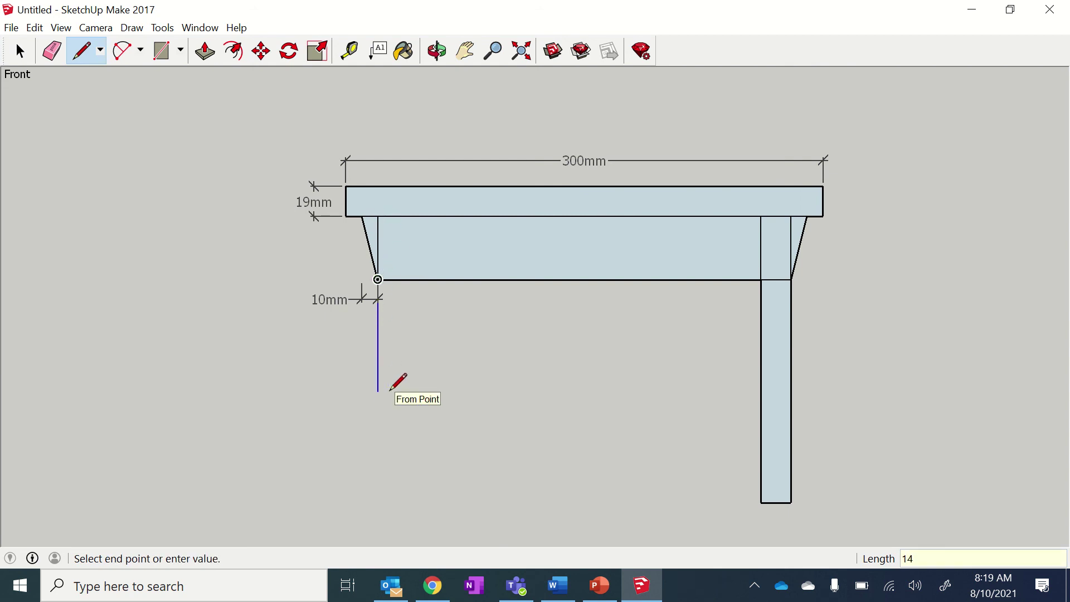
pyautogui.write('140')
pyautogui.press('Return')
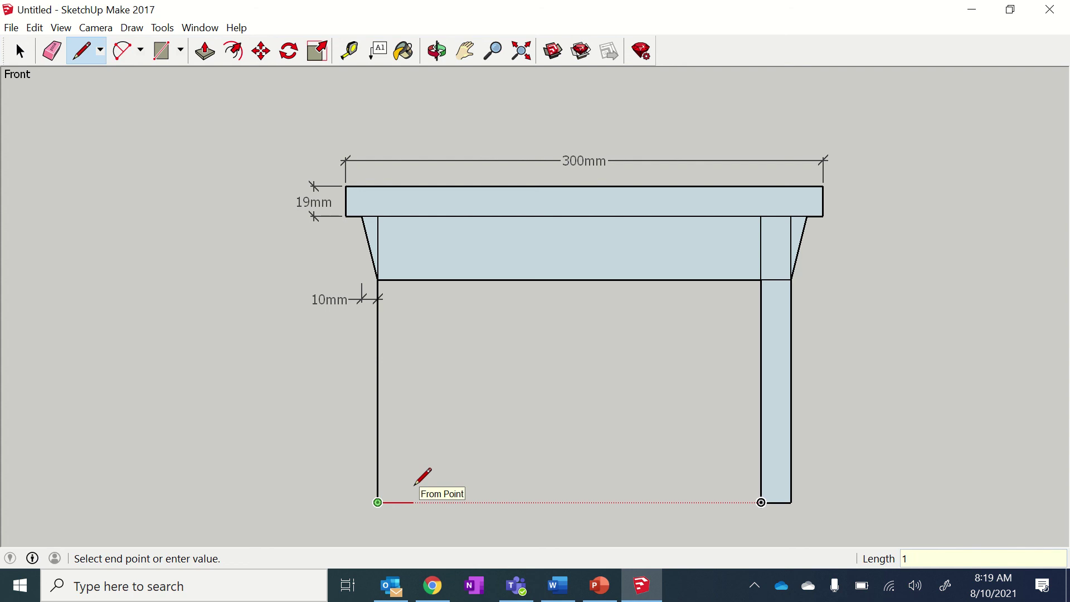
pyautogui.write('19')
pyautogui.press('Return')
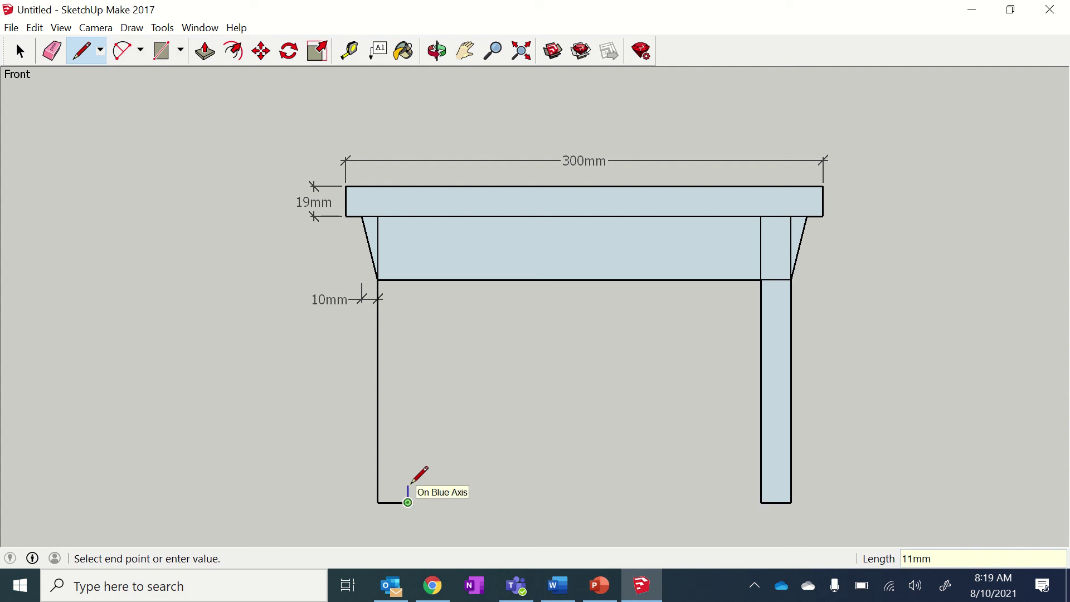
pyautogui.click(408, 216)
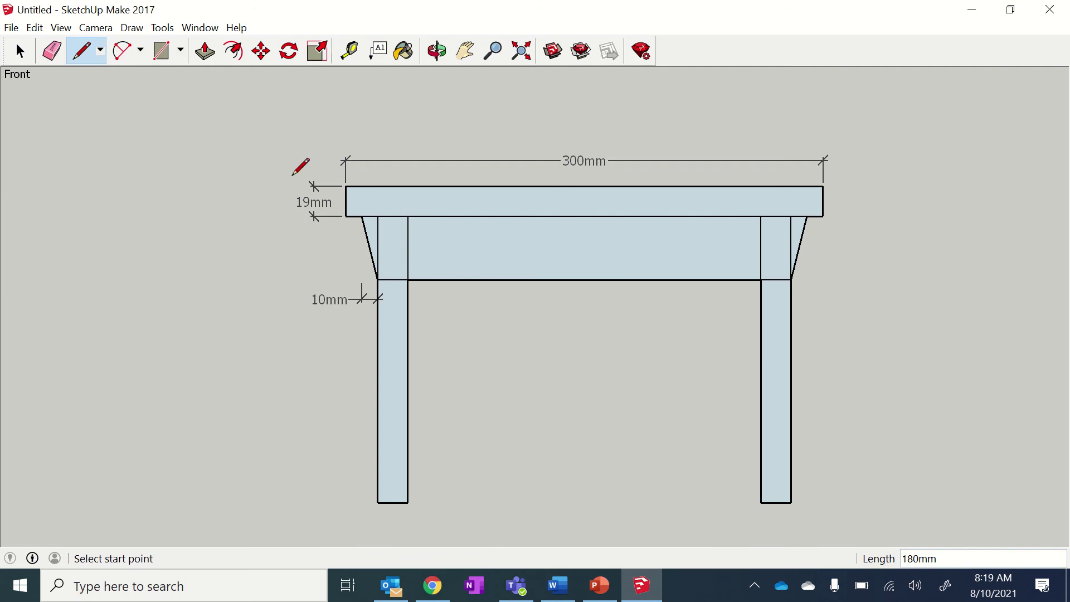
# - Erase the two vertical leg lines inside each end of the tapered rail
pyautogui.click(51, 52)
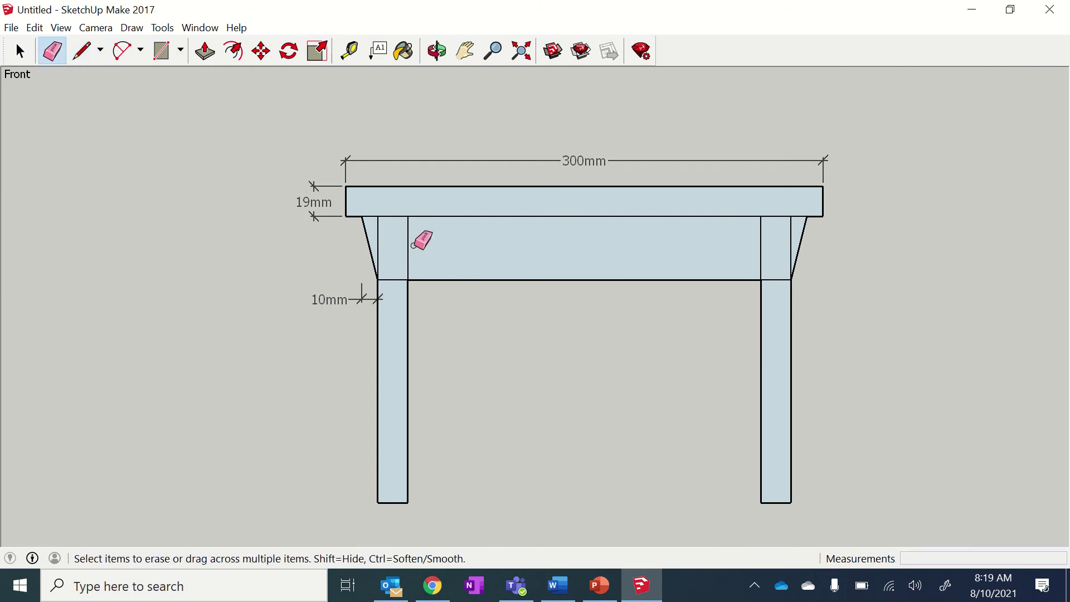
pyautogui.click(403, 244)
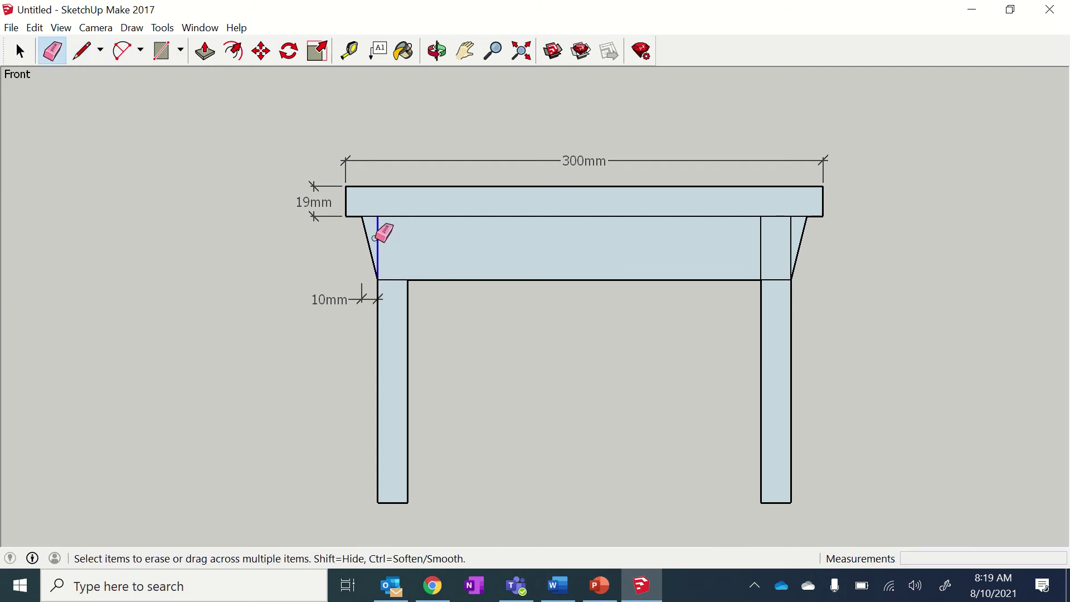
pyautogui.click(379, 236)
pyautogui.click(761, 245)
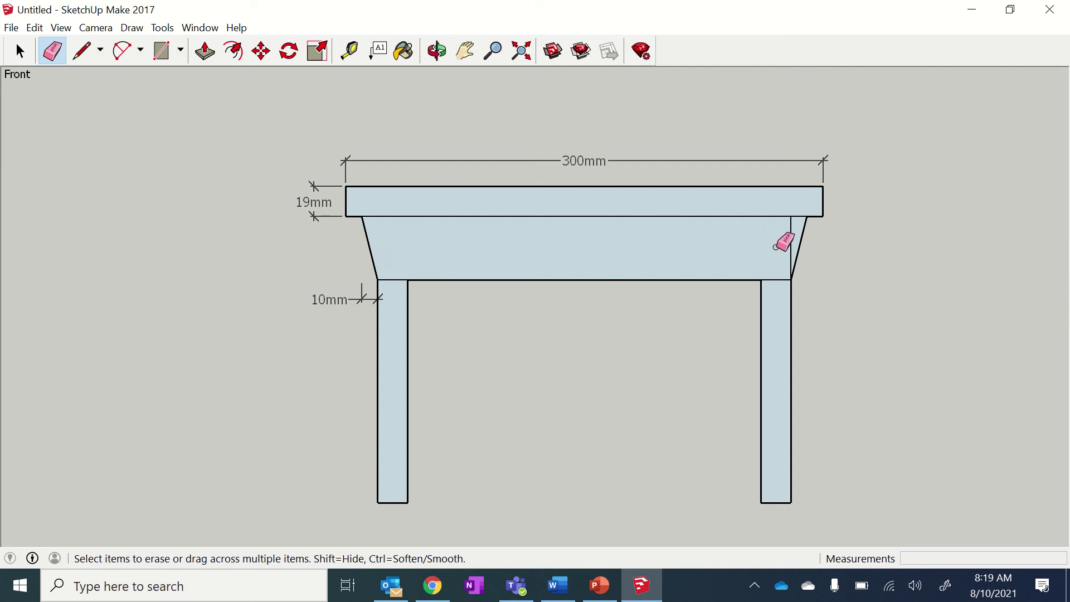
pyautogui.click(791, 239)
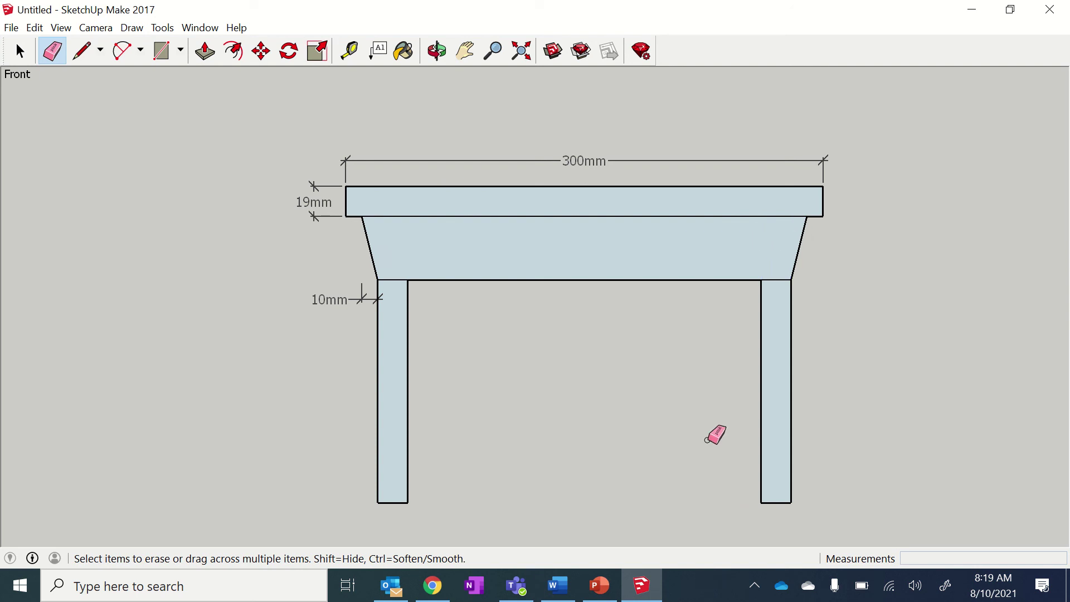
# - Start a dimension at the right leg's bottom corner with Tools > Dimensions
pyautogui.click(163, 28)
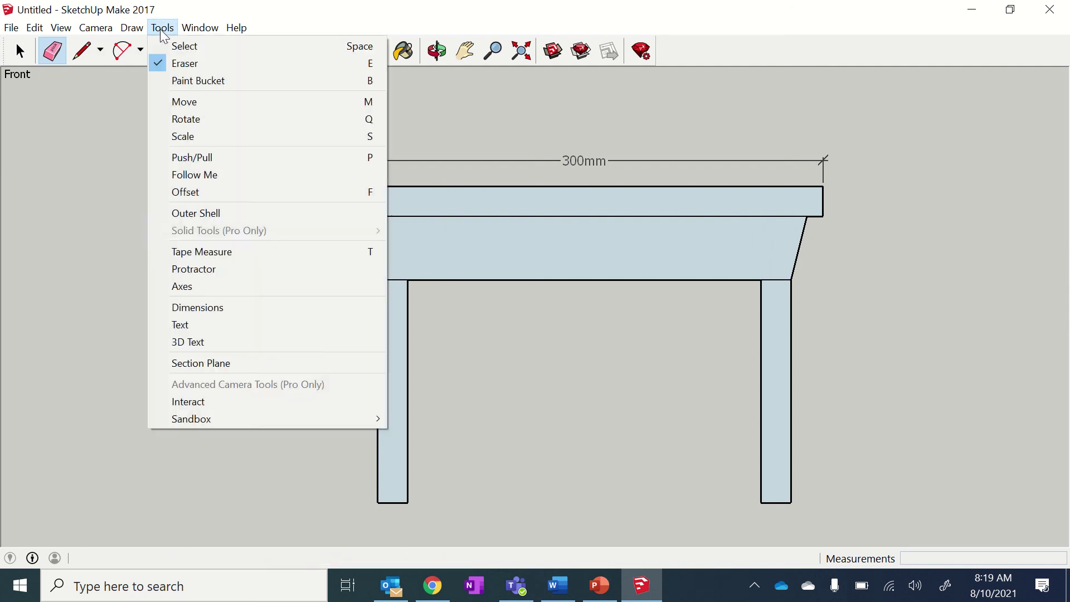
pyautogui.click(231, 307)
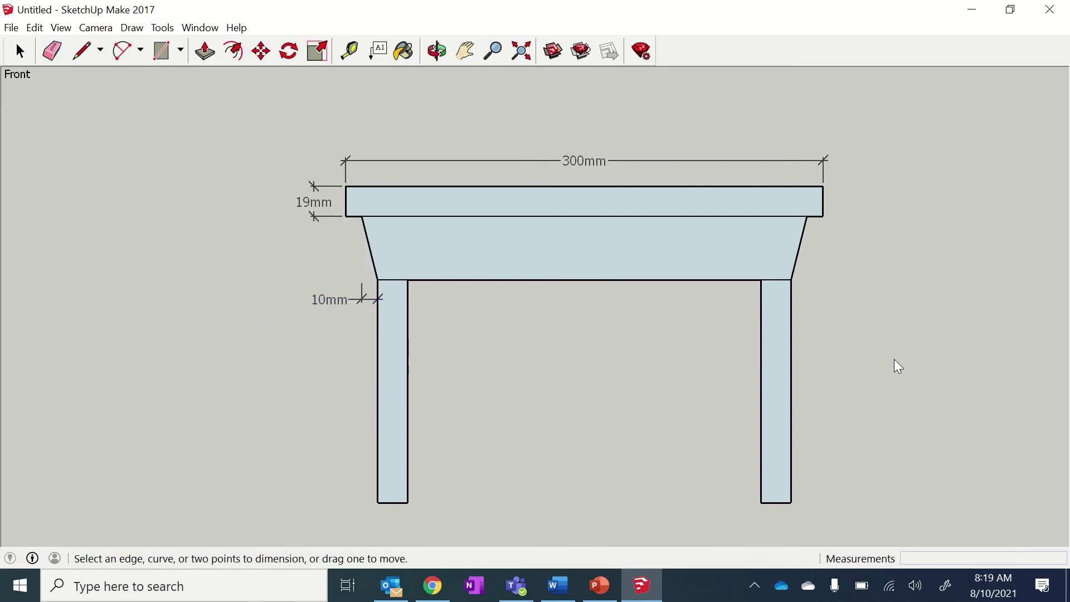
pyautogui.click(791, 503)
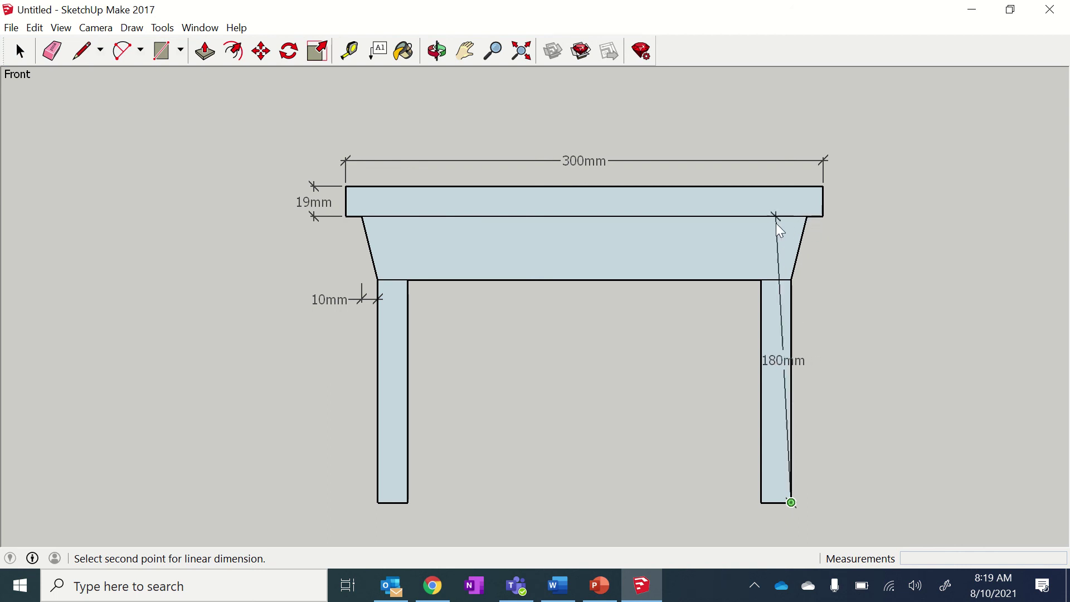
# - Cancel the unfinished dimension and draw a helper line from the right leg up to the rail's top edge
pyautogui.click(20, 51)
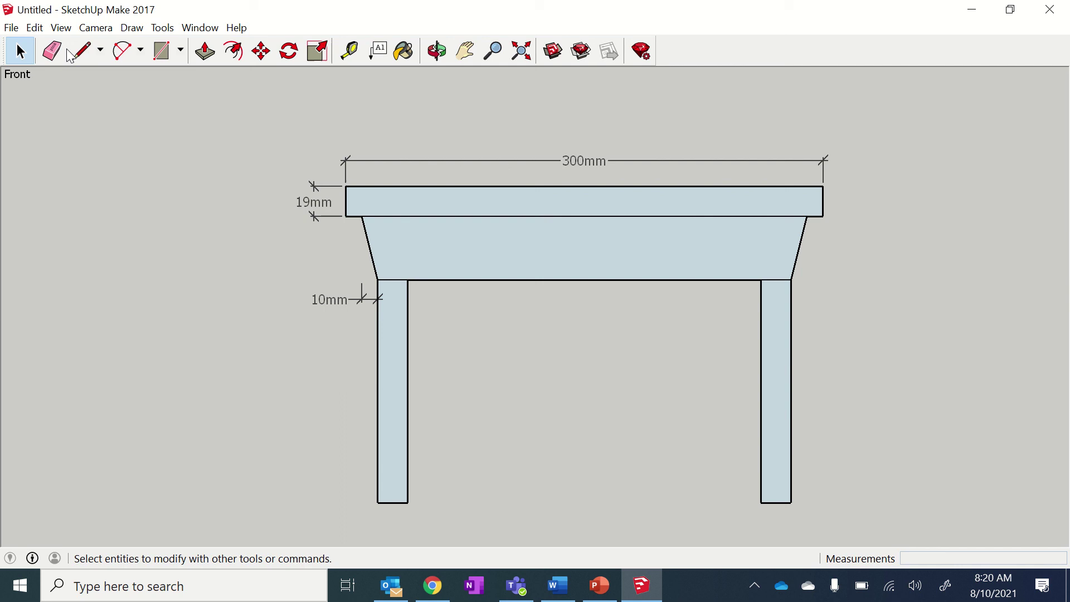
pyautogui.click(82, 51)
pyautogui.click(792, 279)
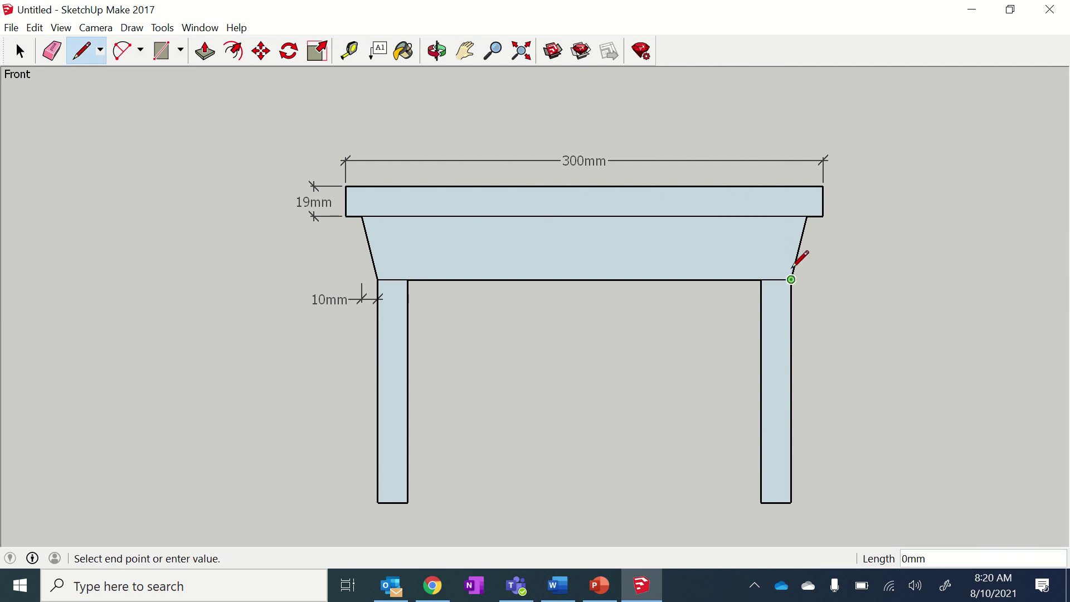
pyautogui.click(791, 215)
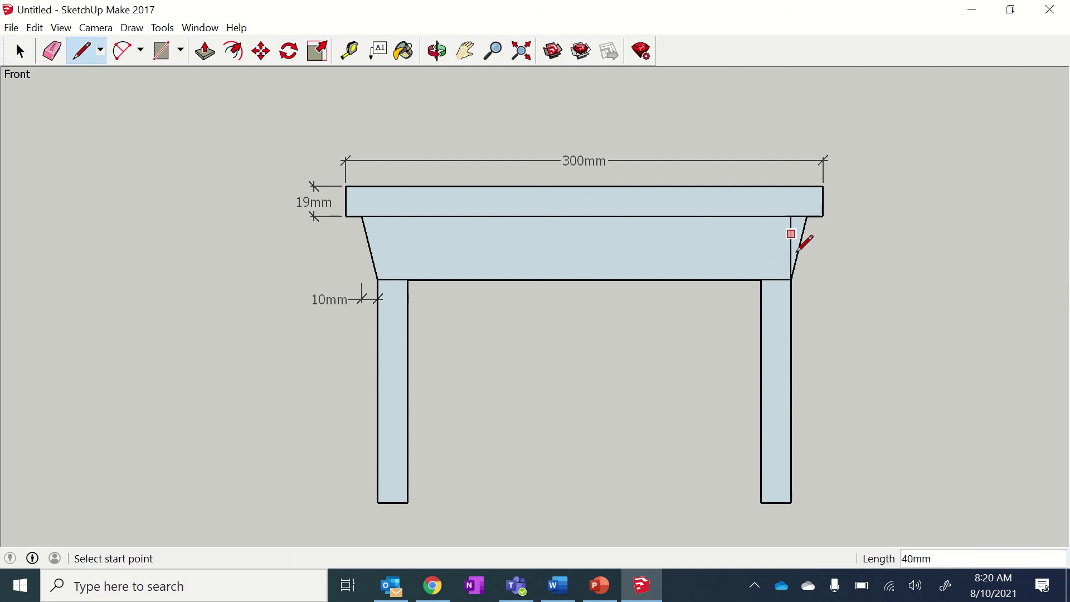
# - Dimension the 180mm height from the top's underside to the right leg's foot, then erase the helper line
pyautogui.click(161, 28)
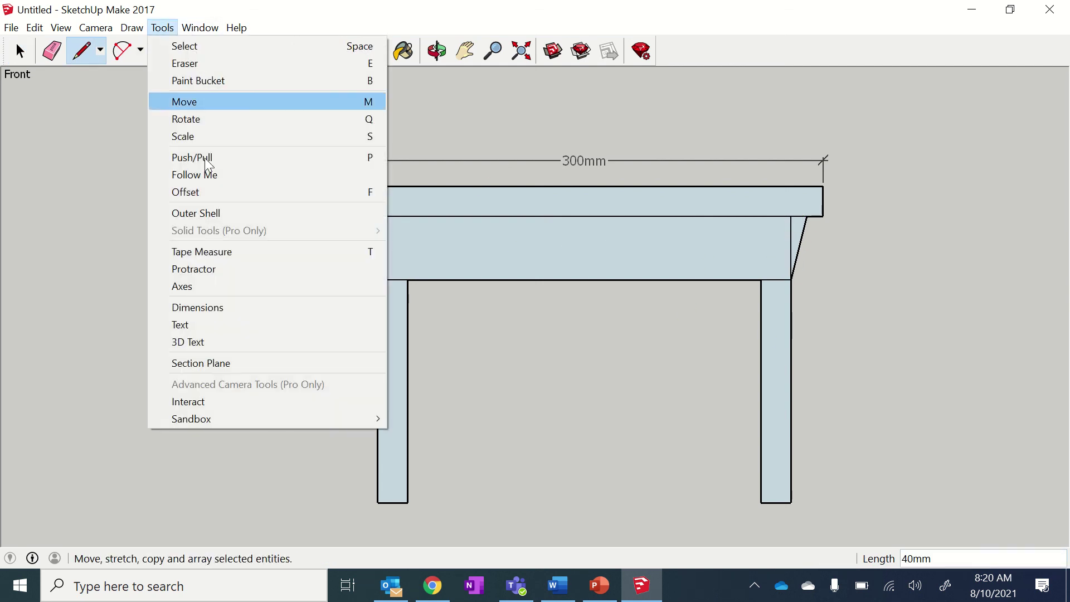
pyautogui.click(219, 306)
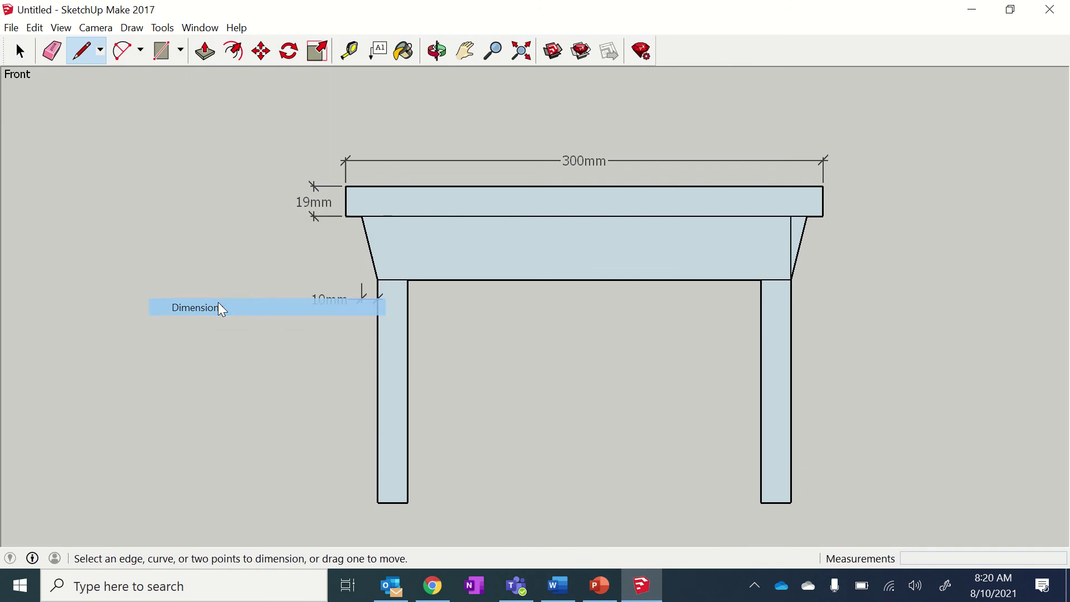
pyautogui.click(792, 216)
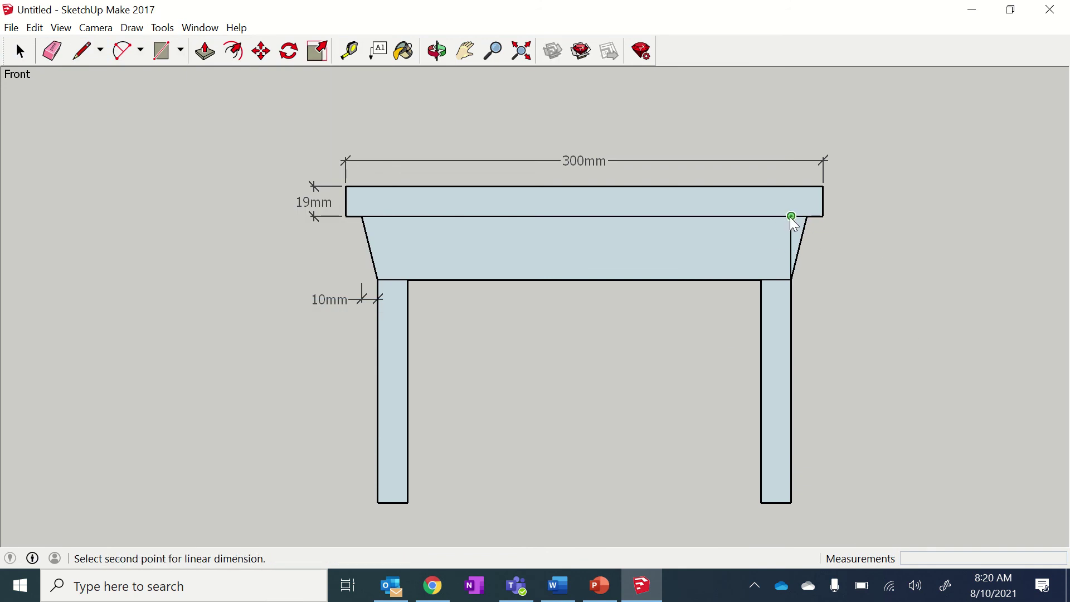
pyautogui.click(793, 500)
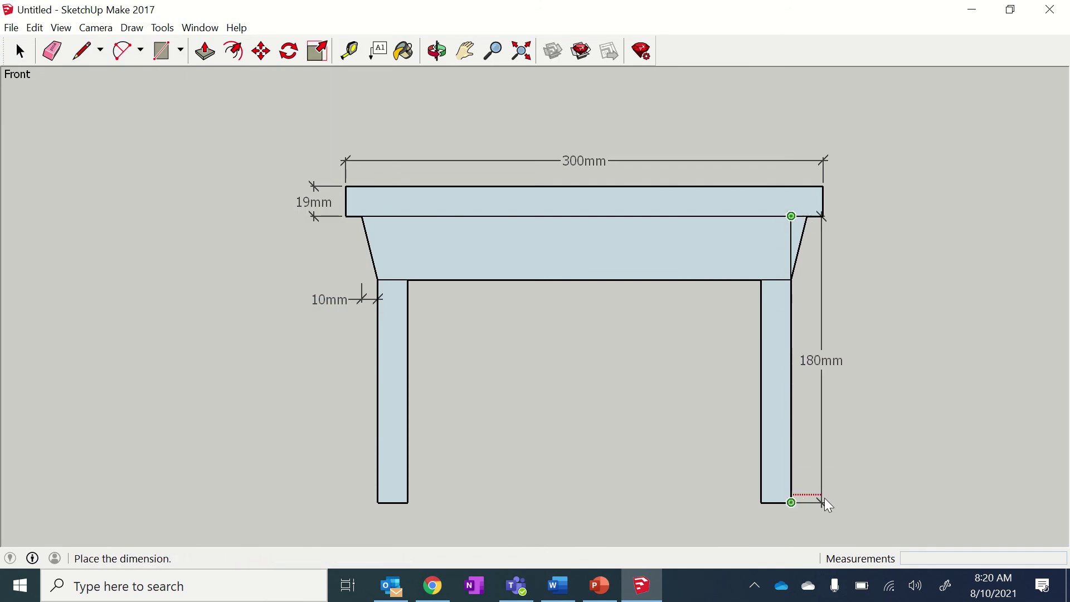
pyautogui.click(854, 497)
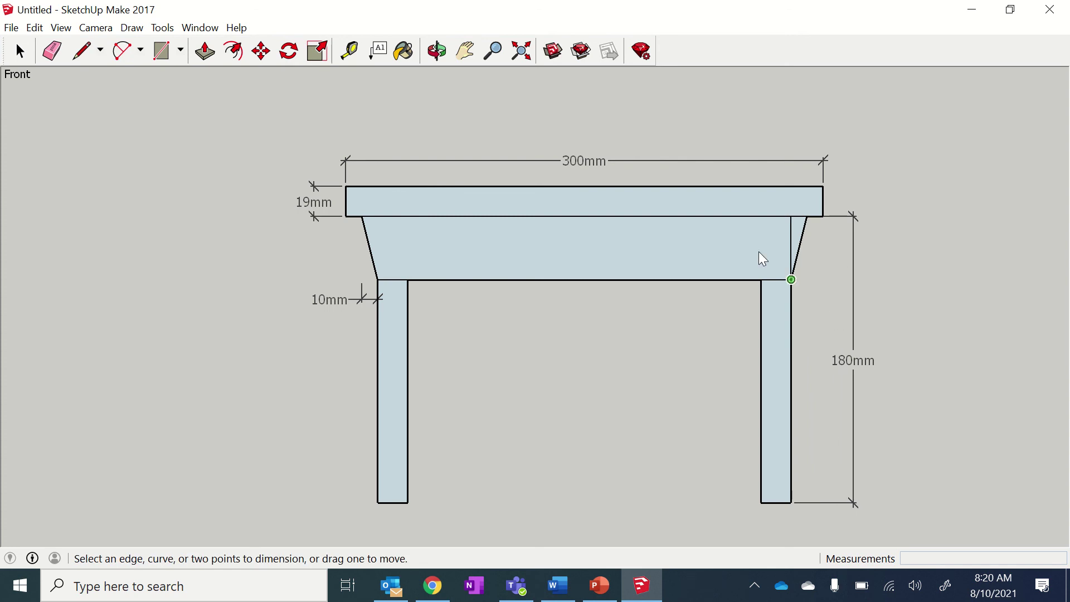
pyautogui.click(52, 50)
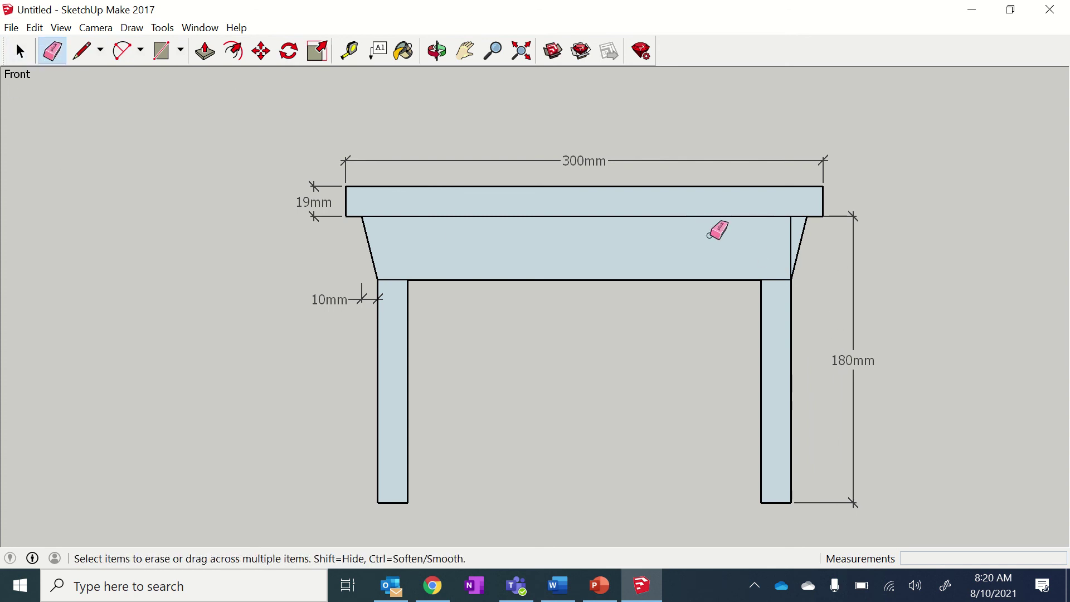
pyautogui.click(789, 248)
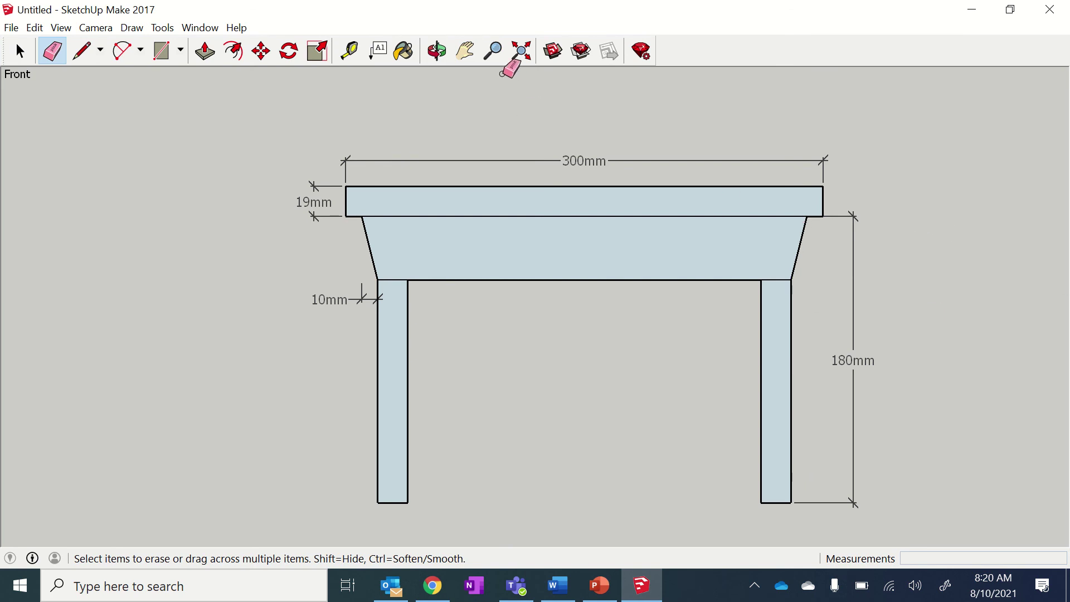
# - Open the Paint Bucket's Materials tray and show the Wood collection swatches
pyautogui.click(464, 50)
pyautogui.moveTo(671, 256); pyautogui.dragTo(458, 258)
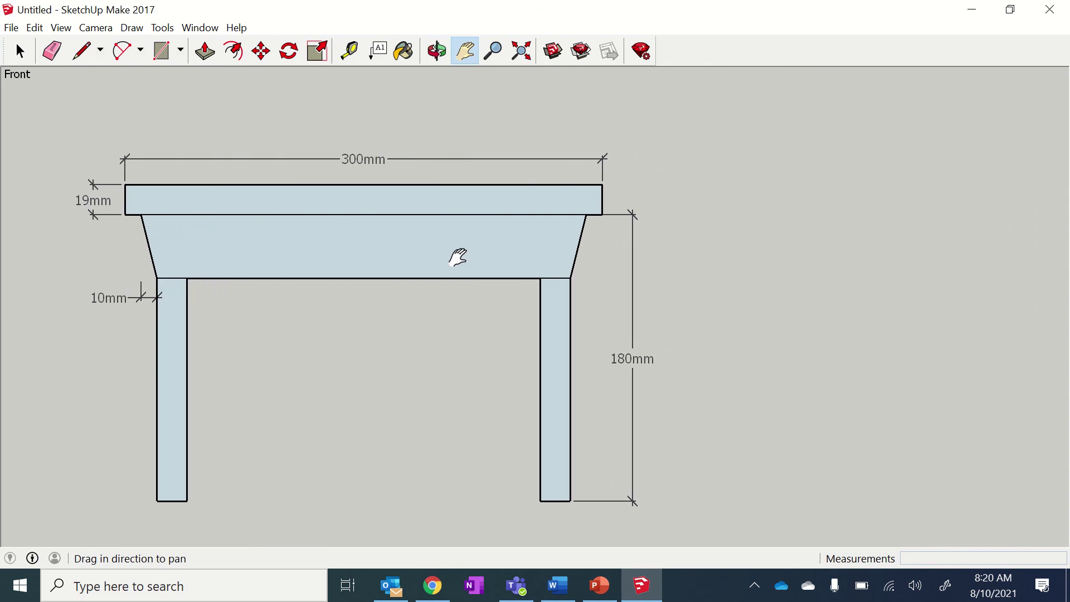
pyautogui.click(404, 52)
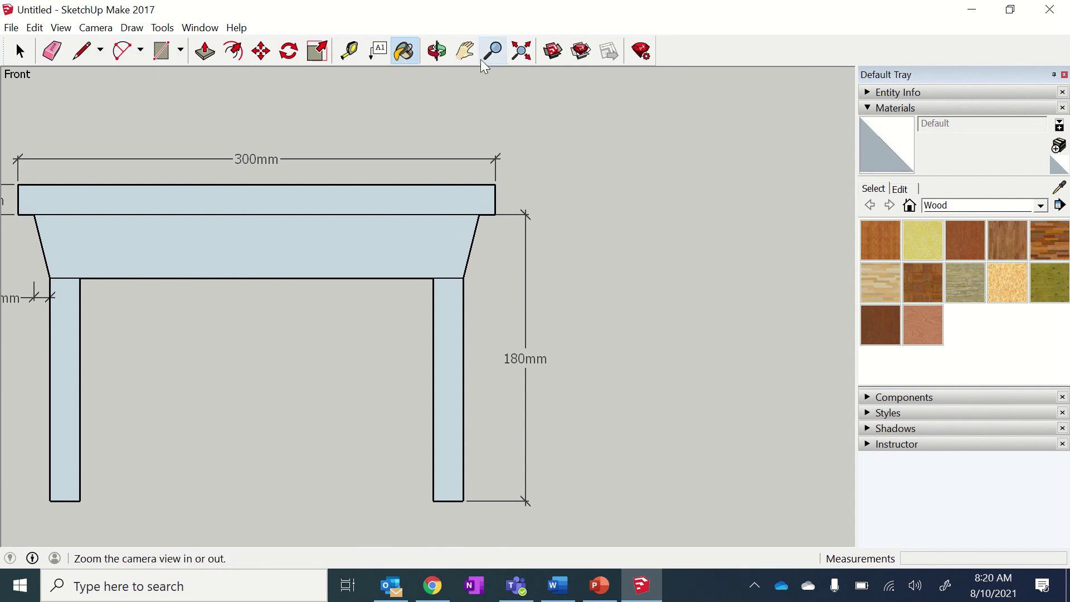
pyautogui.click(464, 51)
pyautogui.moveTo(436, 219); pyautogui.dragTo(562, 220)
pyautogui.click(1043, 208)
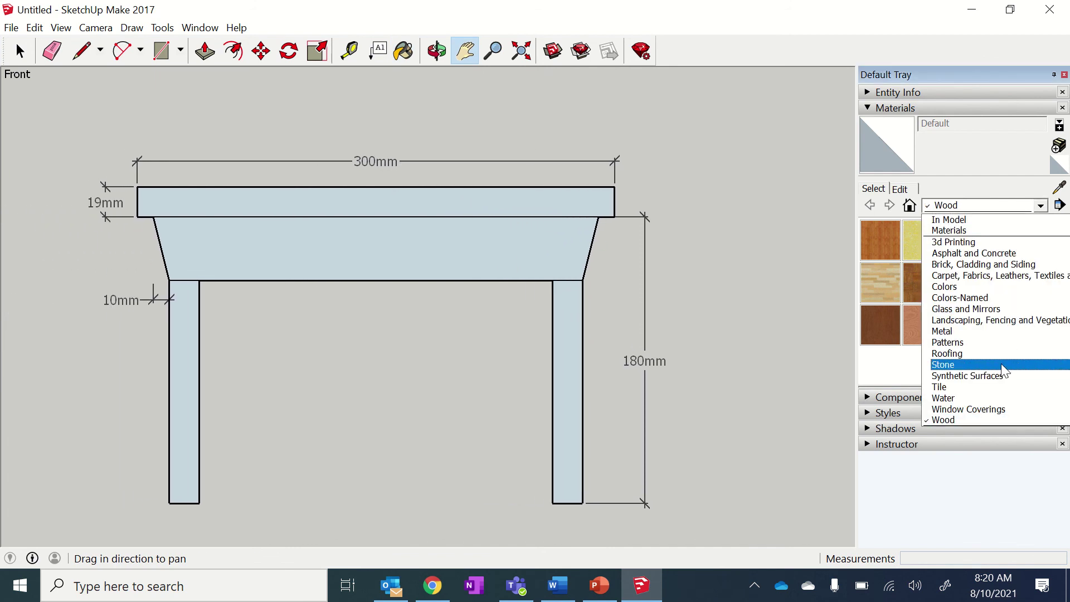
pyautogui.click(993, 421)
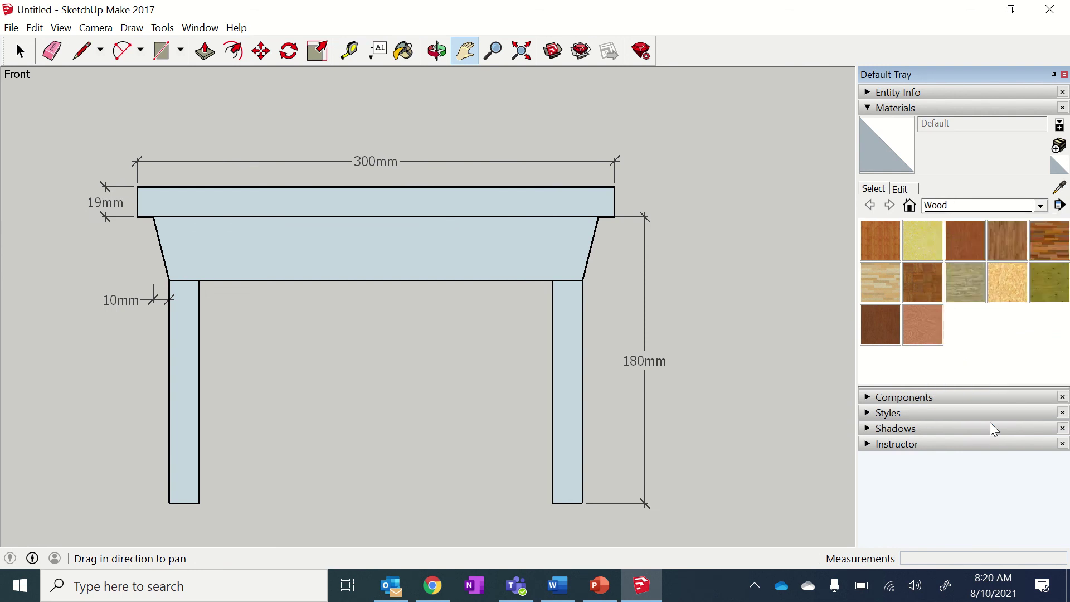
# - Paint both legs and the top with Wood Veneer 02
pyautogui.click(926, 328)
pyautogui.click(575, 346)
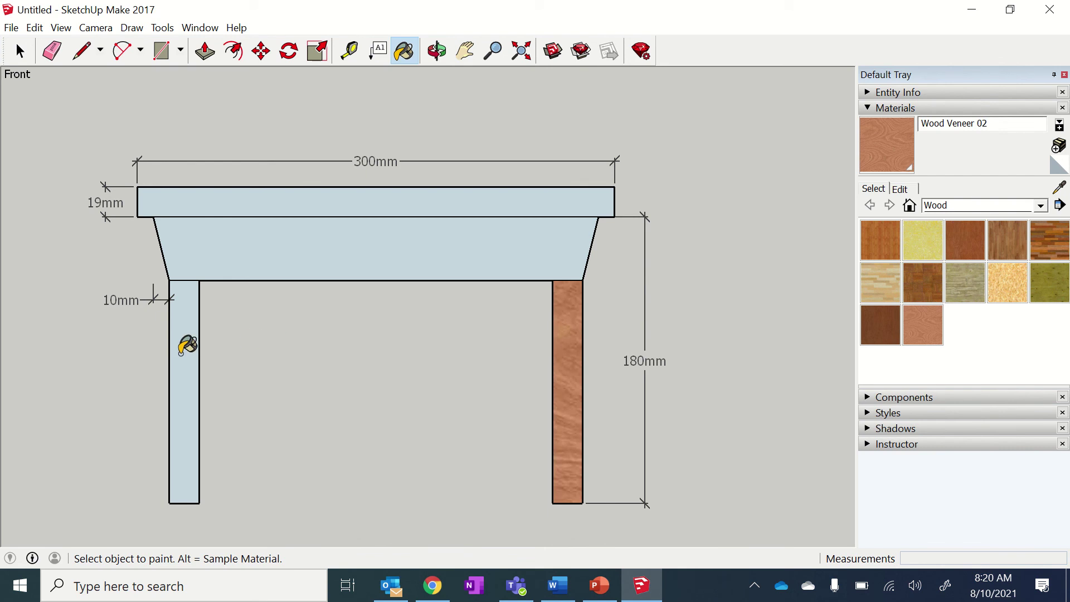
pyautogui.click(184, 342)
pyautogui.click(242, 204)
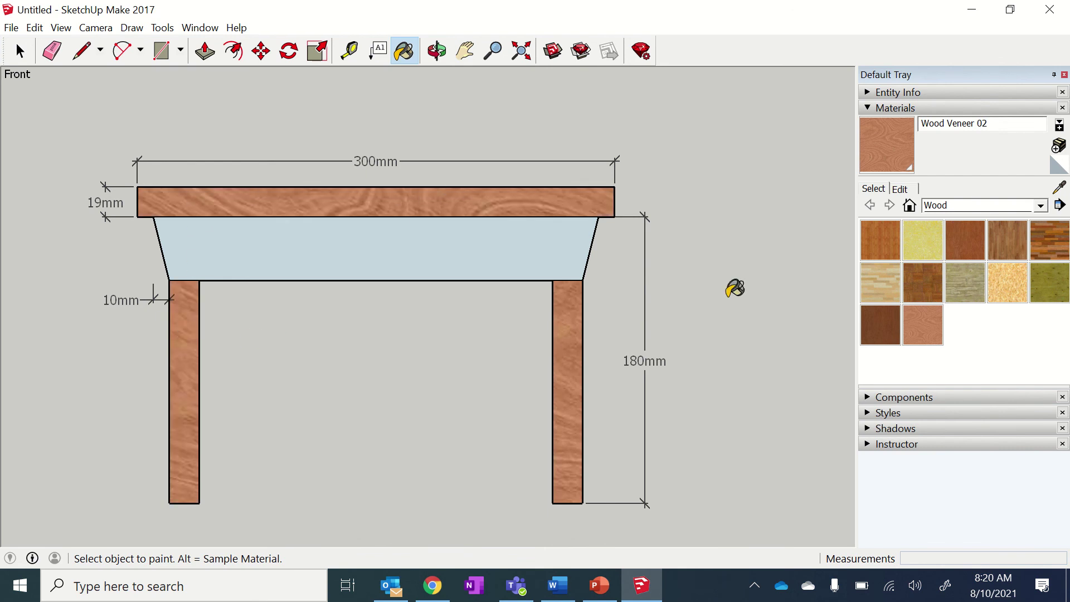
# - Try Wood Bamboo and Wood Plywood Knots on the rail, finishing with Wood Cherry Original
pyautogui.click(893, 246)
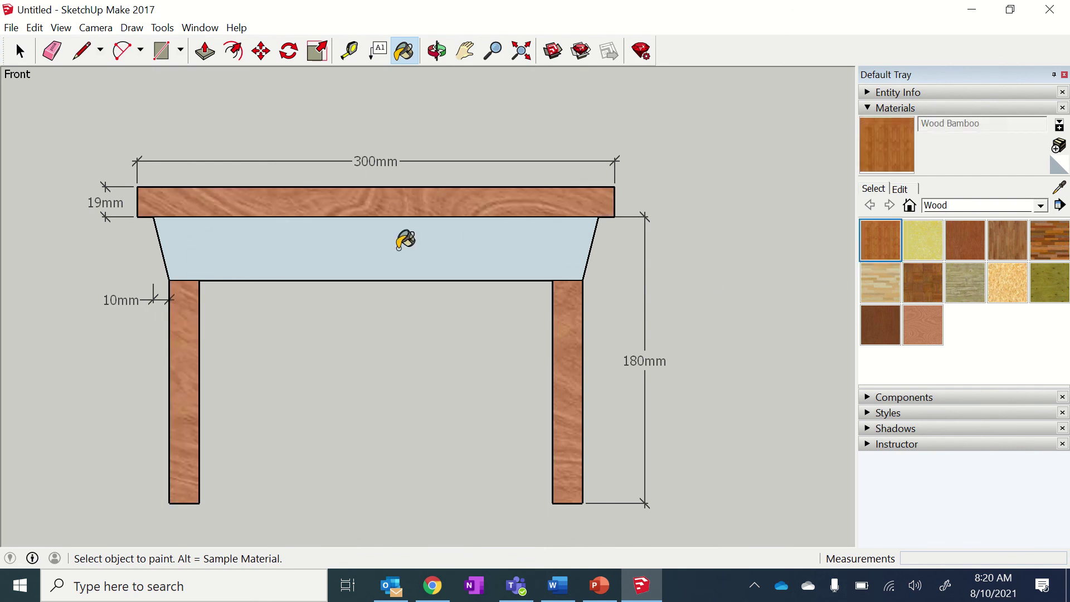
pyautogui.click(402, 244)
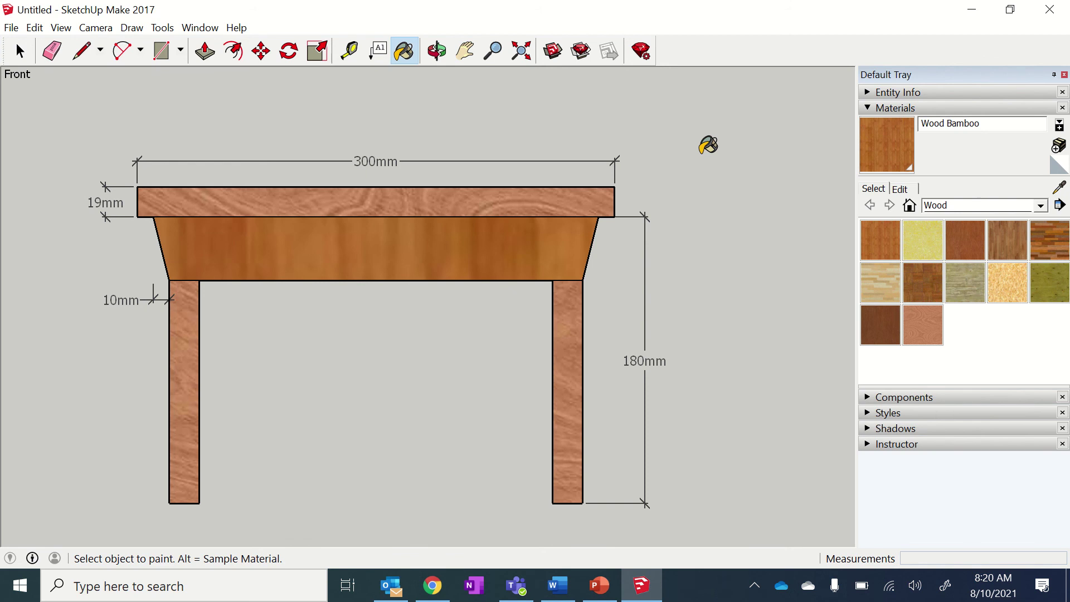
pyautogui.click(1046, 294)
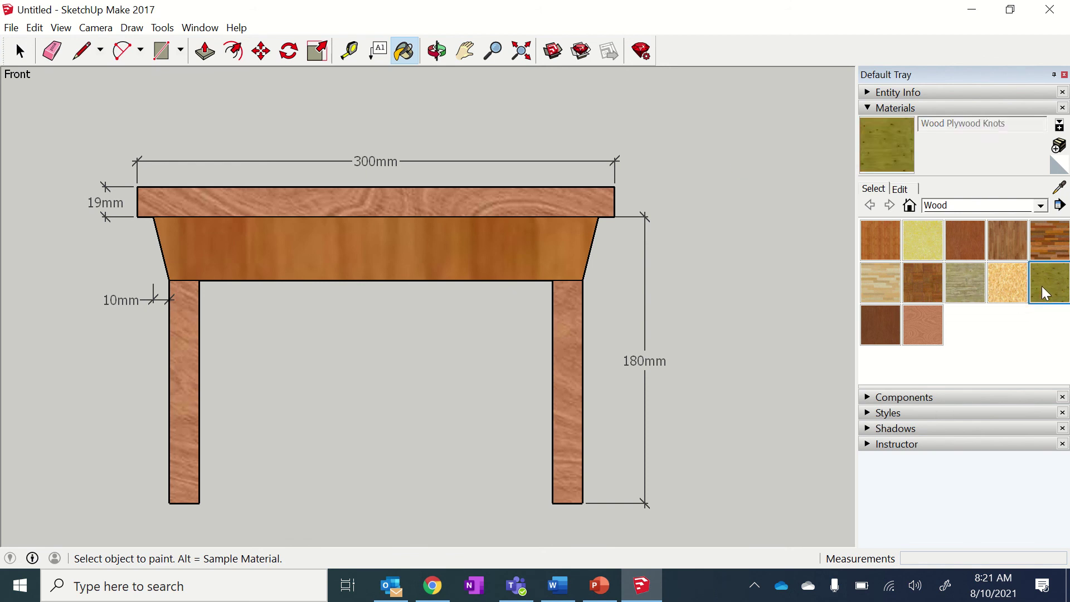
pyautogui.click(475, 237)
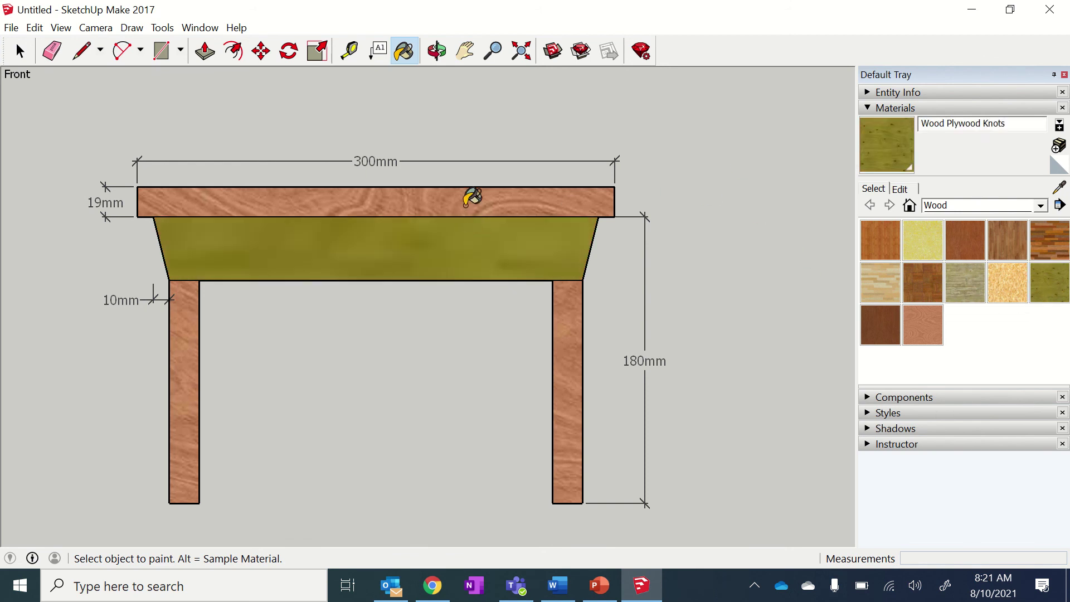
pyautogui.click(960, 243)
pyautogui.click(579, 248)
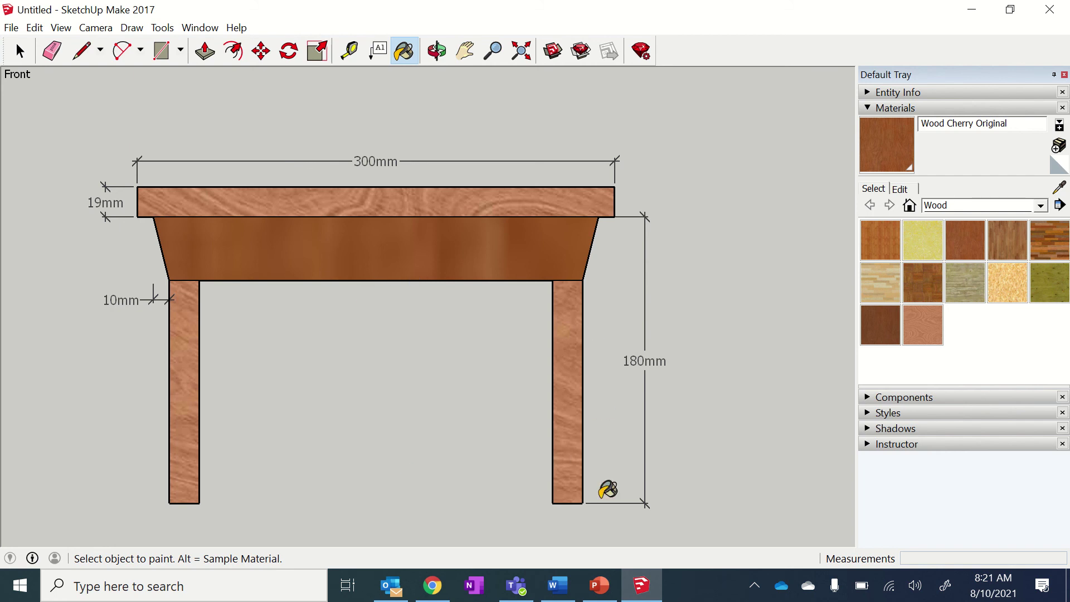
pyautogui.moveTo(566, 7)
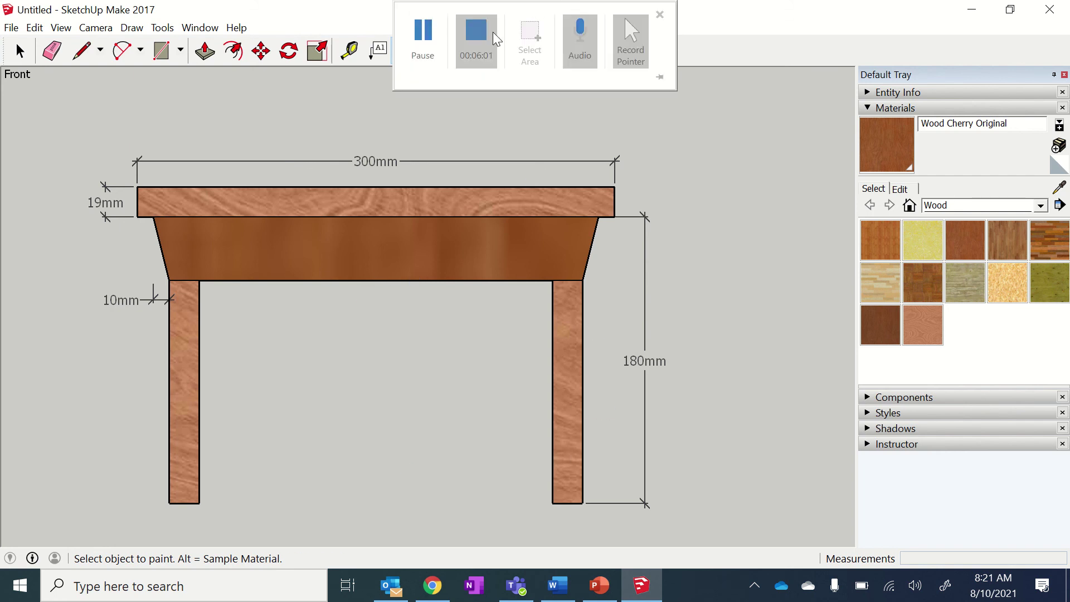